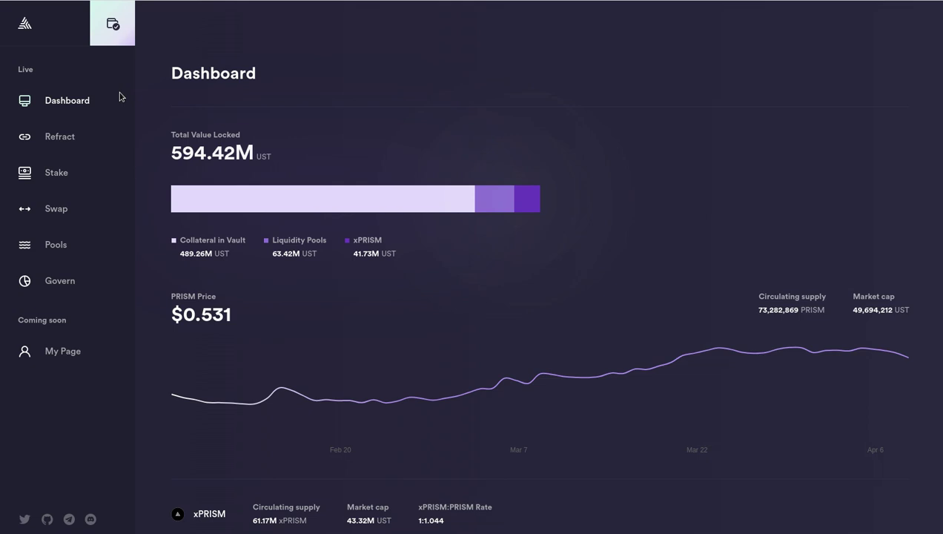
# Look through the Refract, Pools and Stake pages, and return to Refract.
pyautogui.click(61, 138)
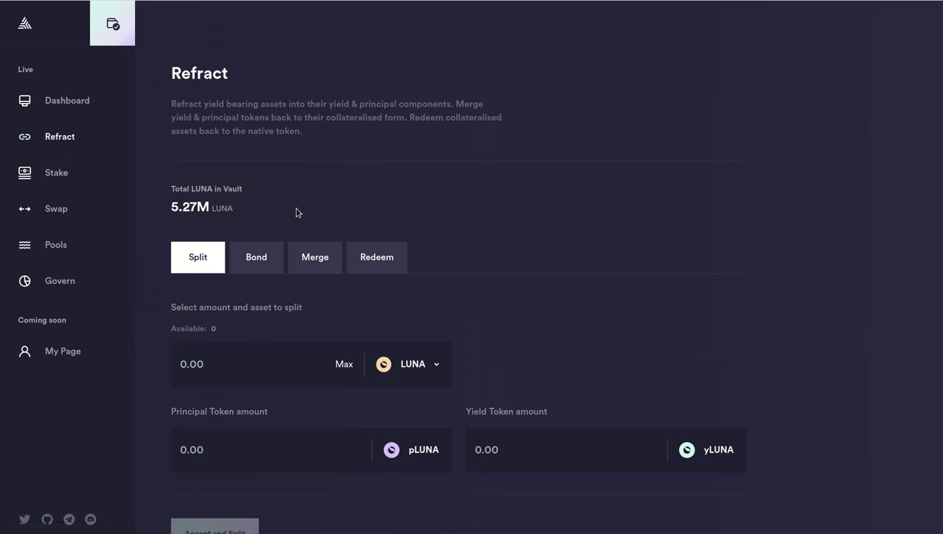
pyautogui.click(59, 253)
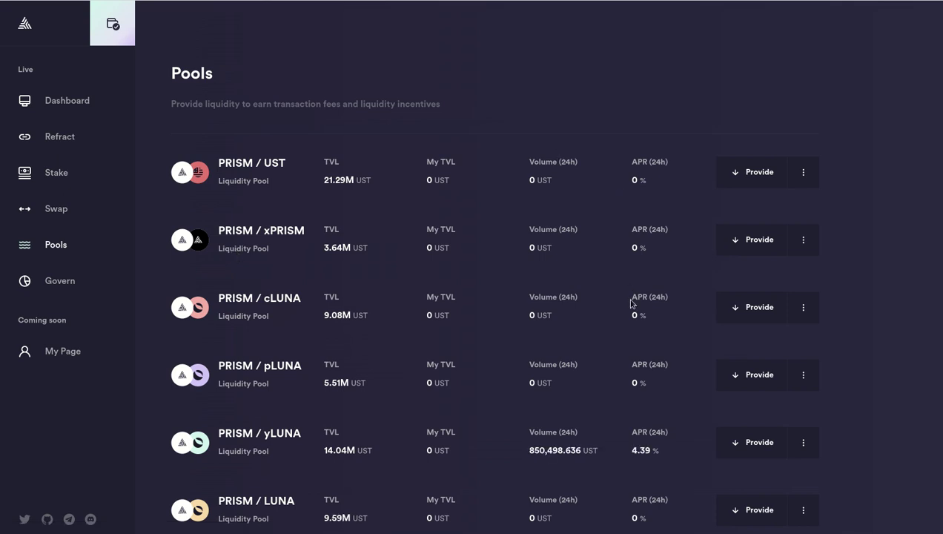
pyautogui.scroll(-2, 636, 300)
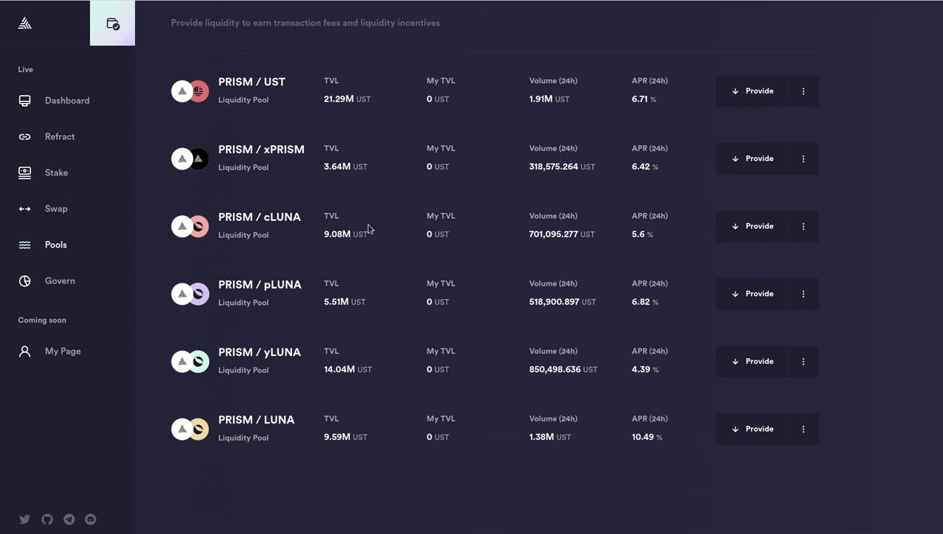
pyautogui.click(59, 175)
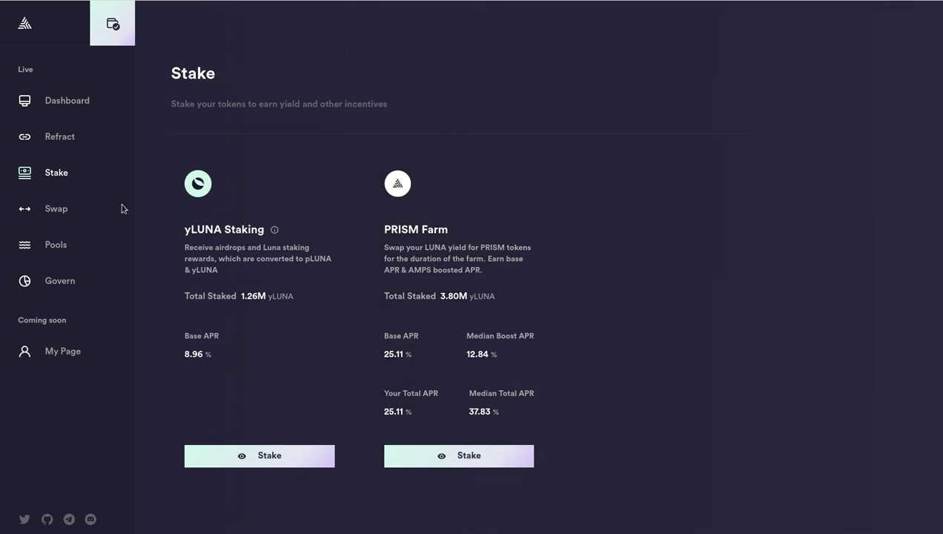
pyautogui.click(60, 138)
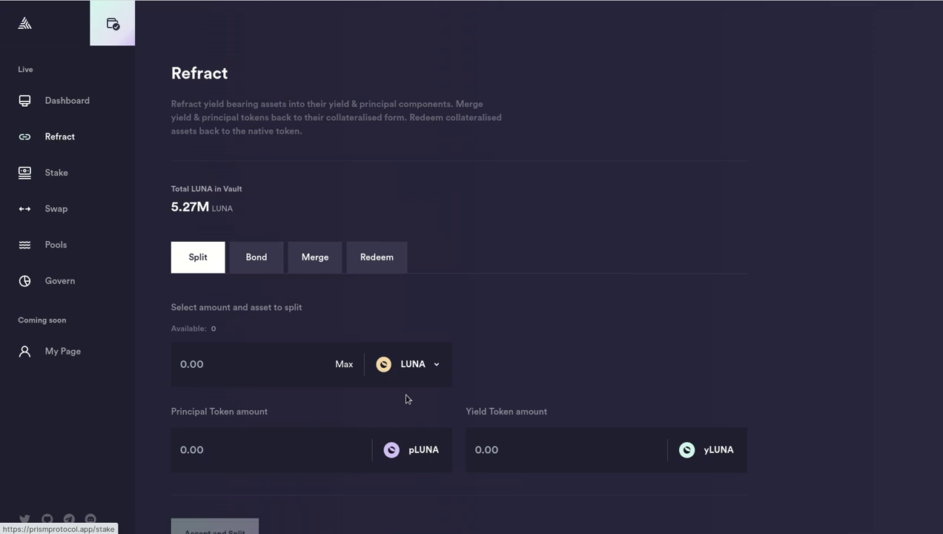
# Start a screenshot and select the Refract page's main content as a capture area of about 1260 × 820 pixels.
pyautogui.moveTo(489, 528)
pyautogui.rightClick(388, 514)
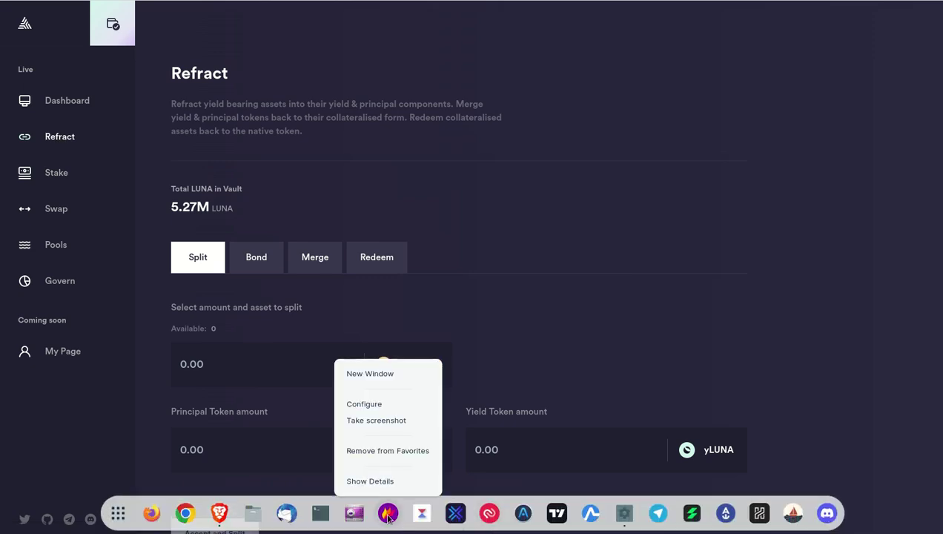
pyautogui.click(380, 420)
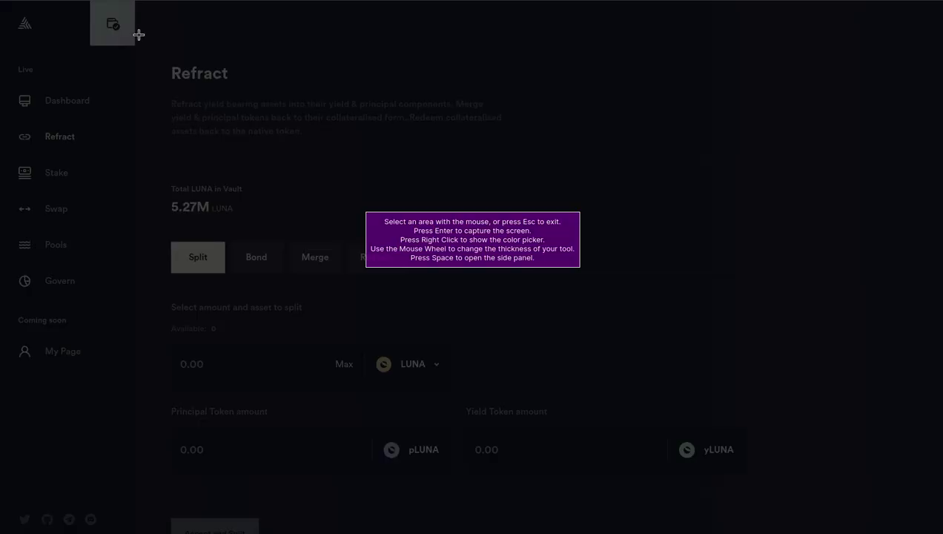
pyautogui.moveTo(128, 49); pyautogui.dragTo(837, 513)
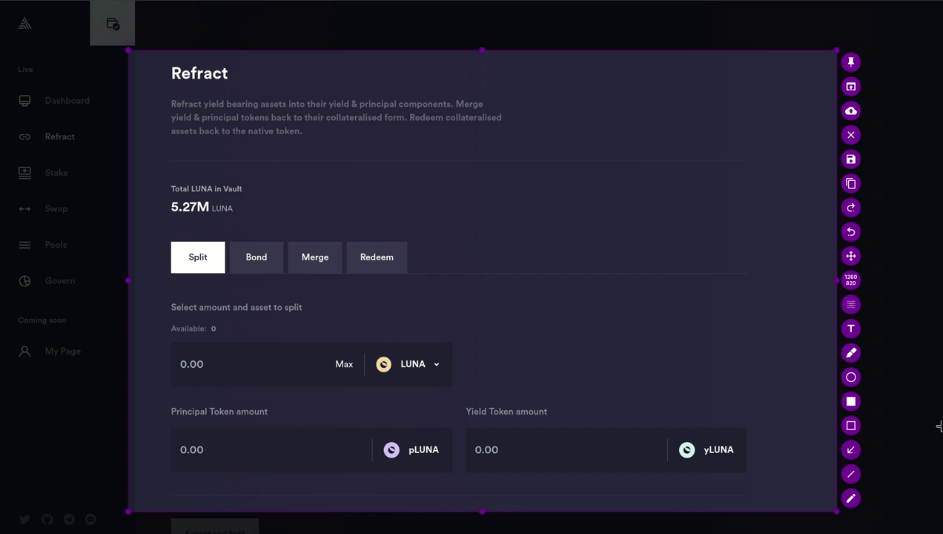
# Draw arrows on the capture pointing at the Split and Merge options.
pyautogui.click(851, 450)
pyautogui.moveTo(276, 176); pyautogui.dragTo(203, 235)
pyautogui.moveTo(300, 169); pyautogui.dragTo(314, 234)
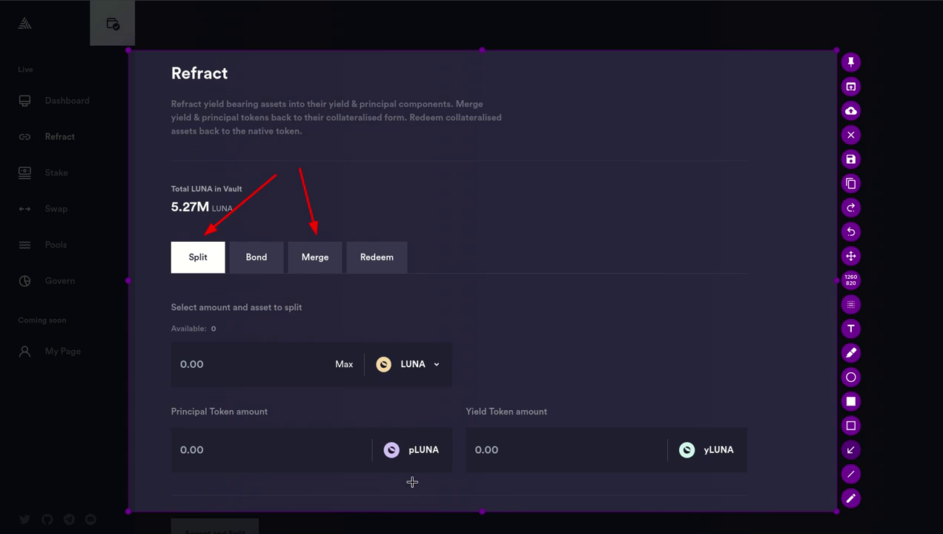
# Draw arrows from a common point to the Bond and Redeem options, and discard the capture.
pyautogui.moveTo(401, 411); pyautogui.dragTo(407, 415)
pyautogui.click(851, 449)
pyautogui.moveTo(339, 178); pyautogui.dragTo(270, 225)
pyautogui.moveTo(338, 176); pyautogui.dragTo(381, 233)
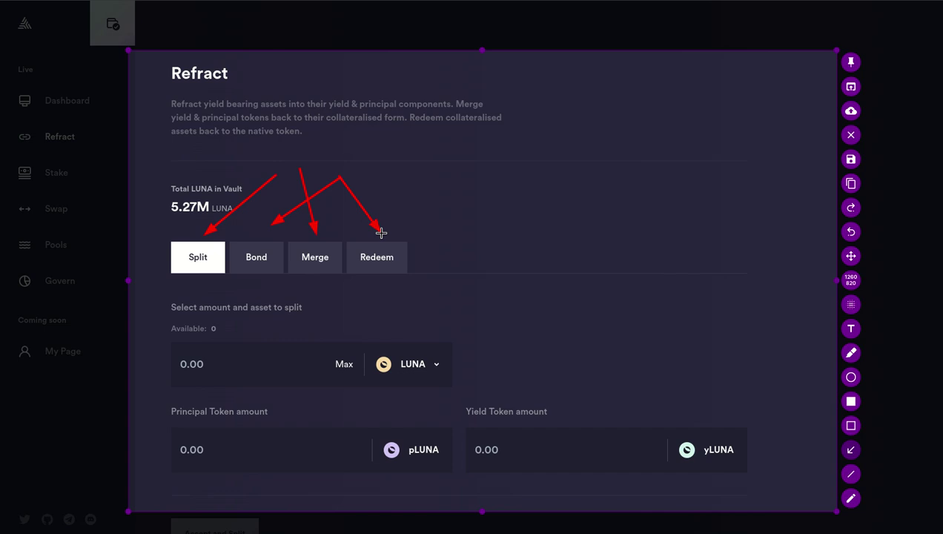
pyautogui.press('Escape')
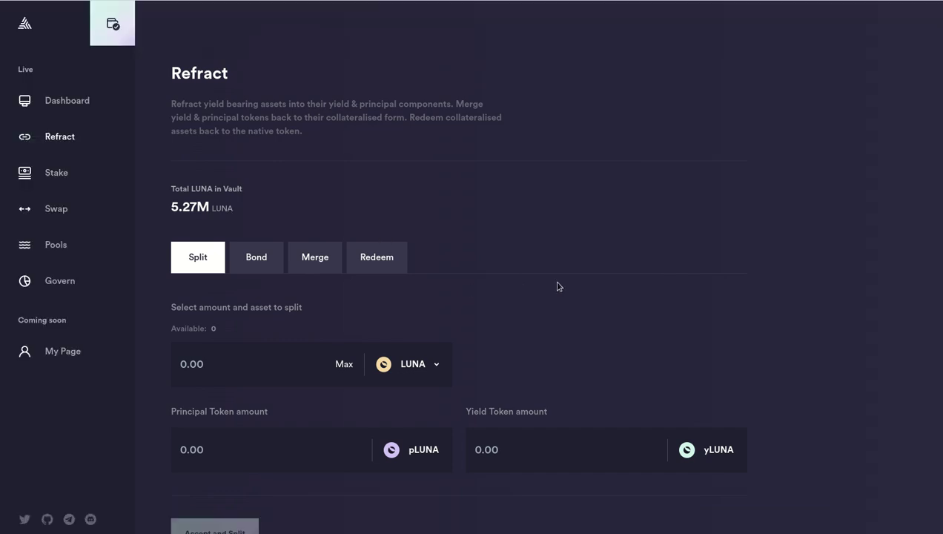
# Enter 5 LUNA as the amount to split and 5 pLUNA as the principal amount to merge.
pyautogui.scroll(-1, 558, 287)
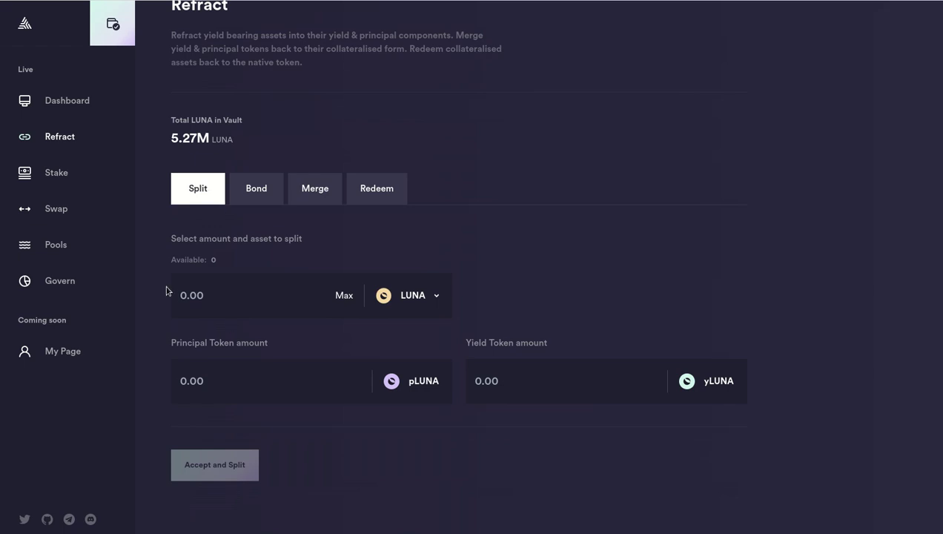
pyautogui.write('5')
pyautogui.click(320, 191)
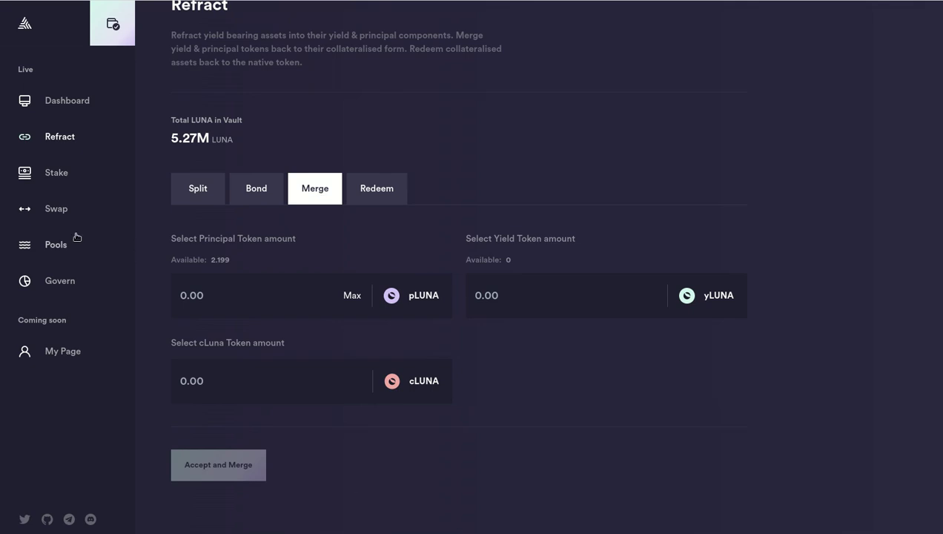
pyautogui.click(210, 300)
pyautogui.write('5')
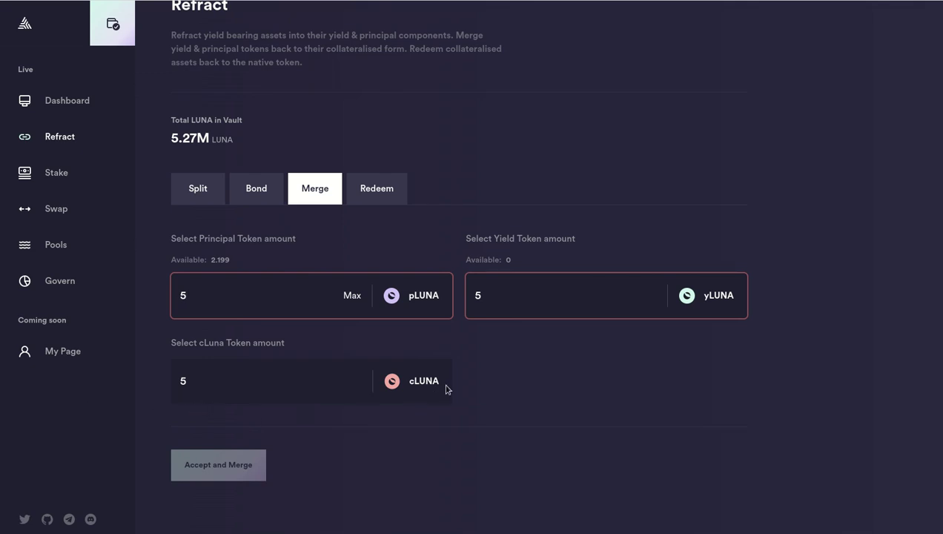
# Preview redeeming 5 cLUNA for LUNA with Instant Burn.
pyautogui.click(388, 197)
pyautogui.click(179, 366)
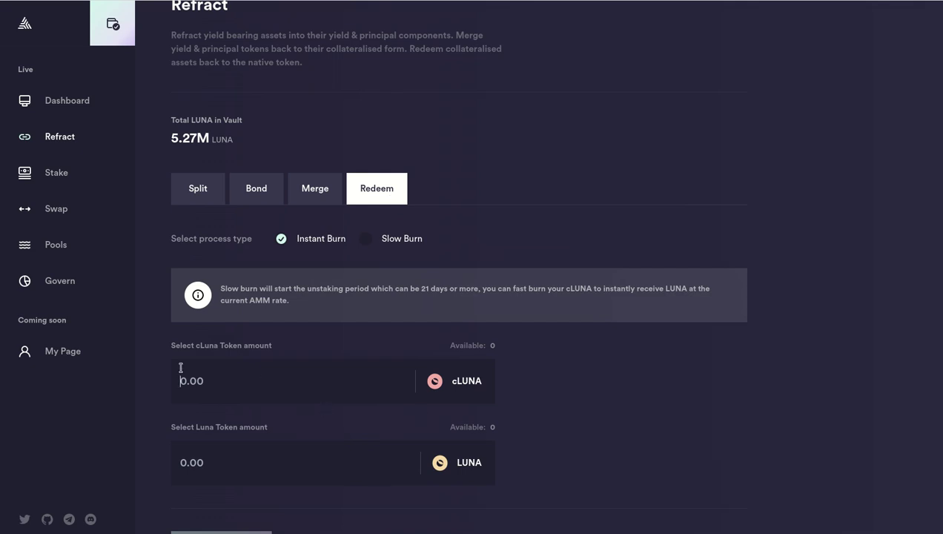
pyautogui.write('5')
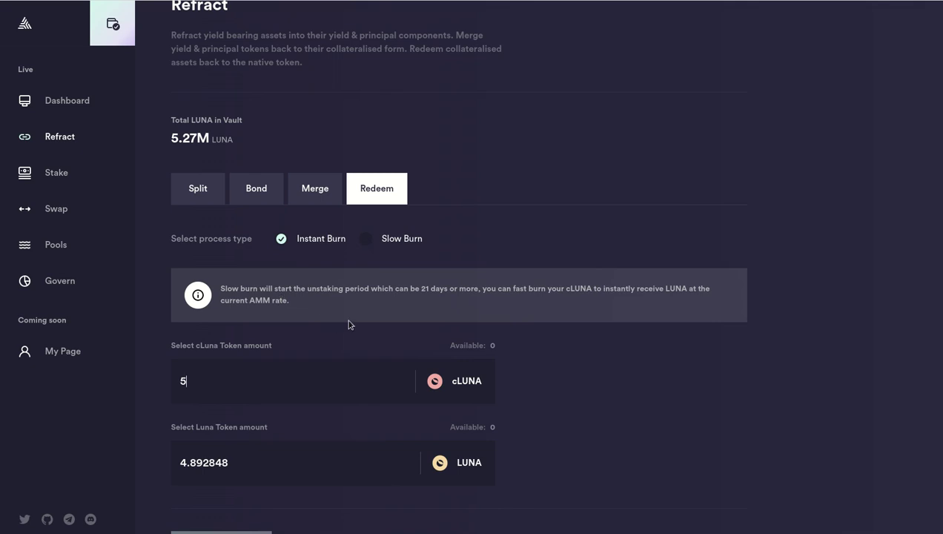
# Highlight the words "21 days or more" in the slow burn notice and clear the selection.
pyautogui.moveTo(451, 288); pyautogui.dragTo(423, 289)
pyautogui.moveTo(477, 289); pyautogui.dragTo(424, 291)
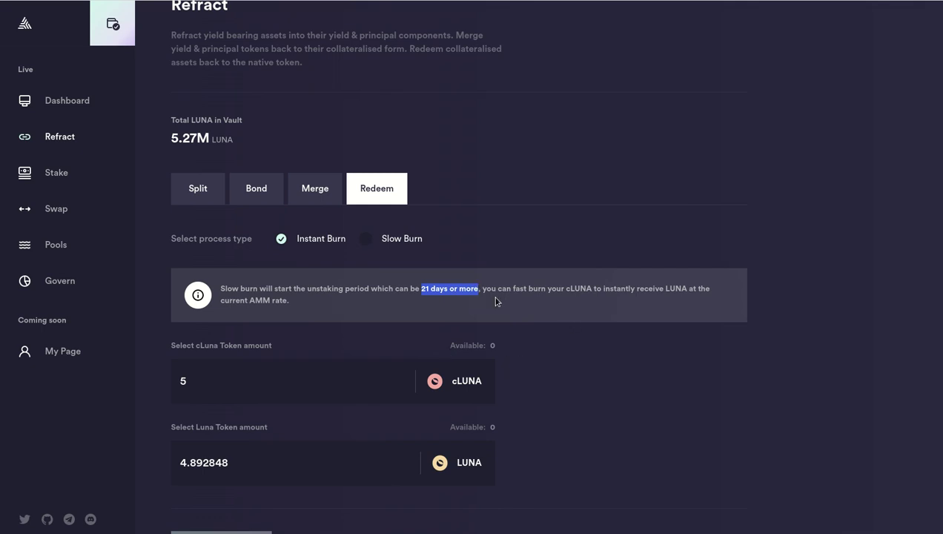
pyautogui.click(426, 251)
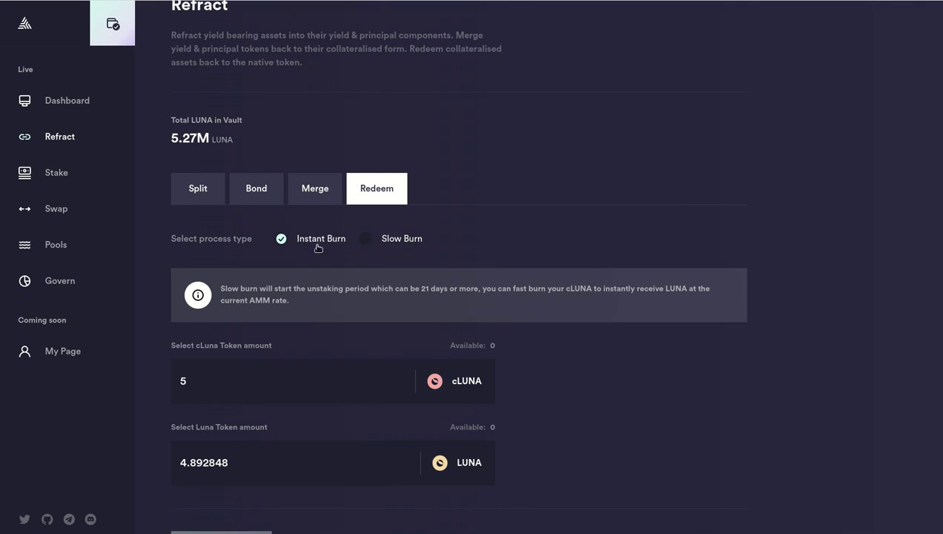
# Compare redeeming 5 cLUNA by Instant Burn and by Slow Burn.
pyautogui.click(366, 240)
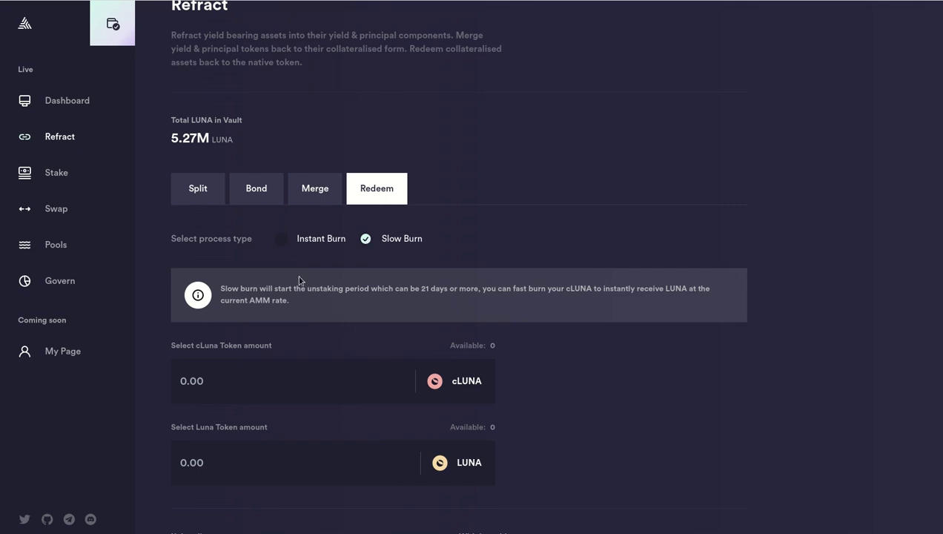
pyautogui.click(281, 245)
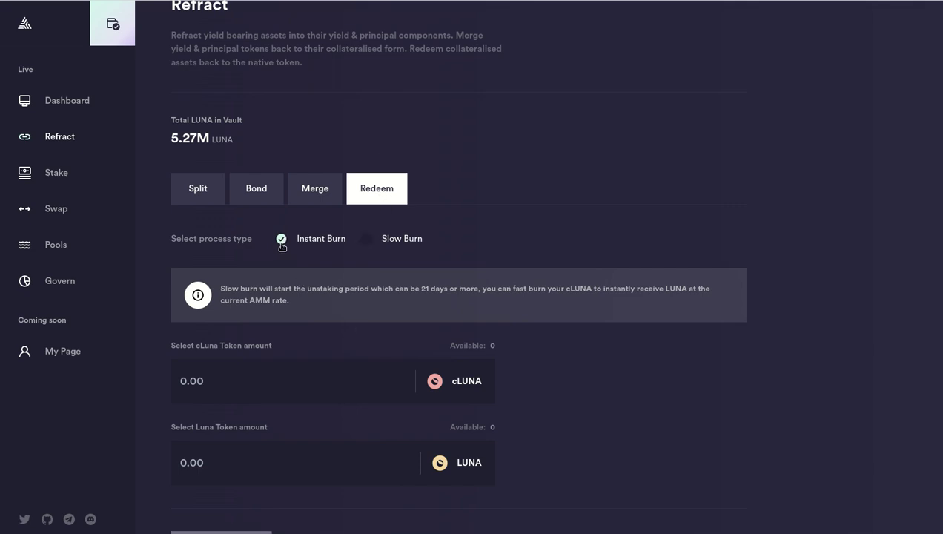
pyautogui.click(204, 382)
pyautogui.write('5')
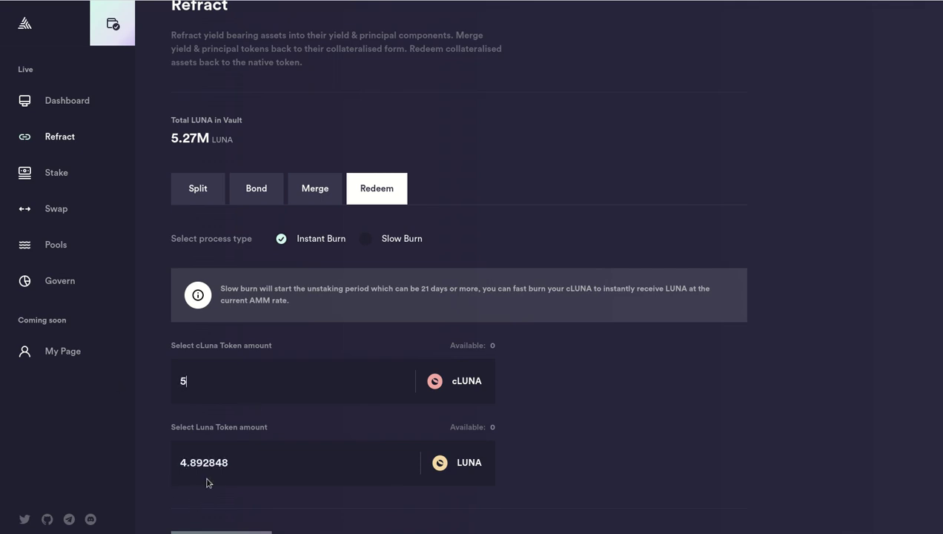
pyautogui.click(366, 240)
pyautogui.click(190, 386)
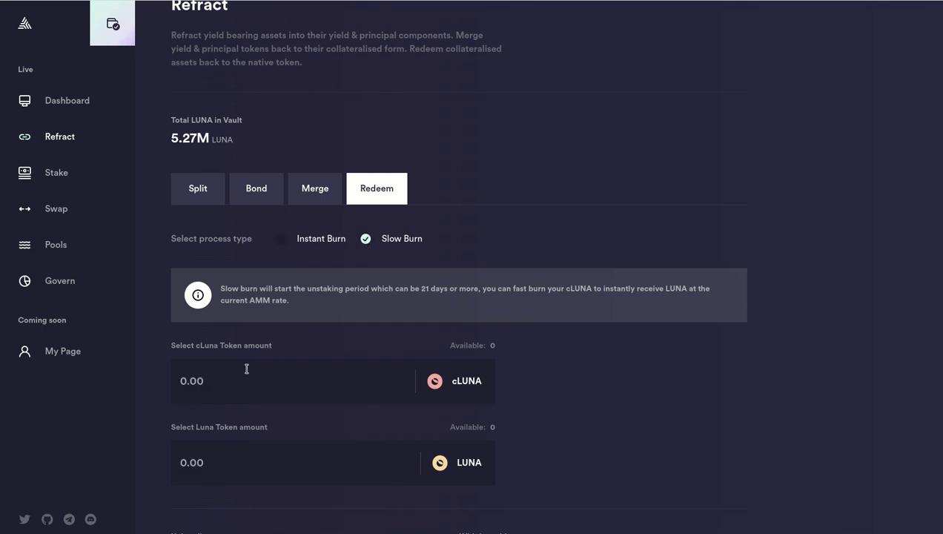
pyautogui.write('5')
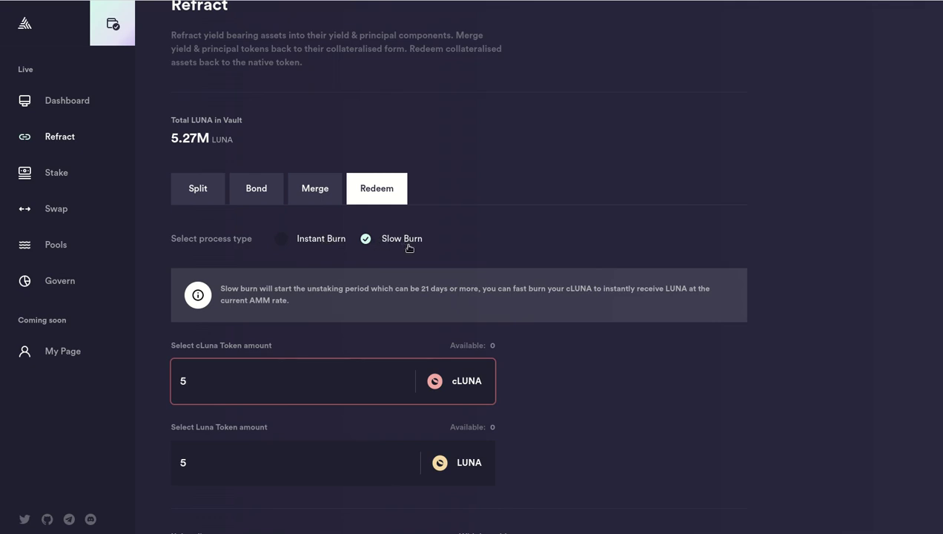
# Compare redeeming 10 cLUNA by Instant Burn and by Slow Burn.
pyautogui.click(283, 239)
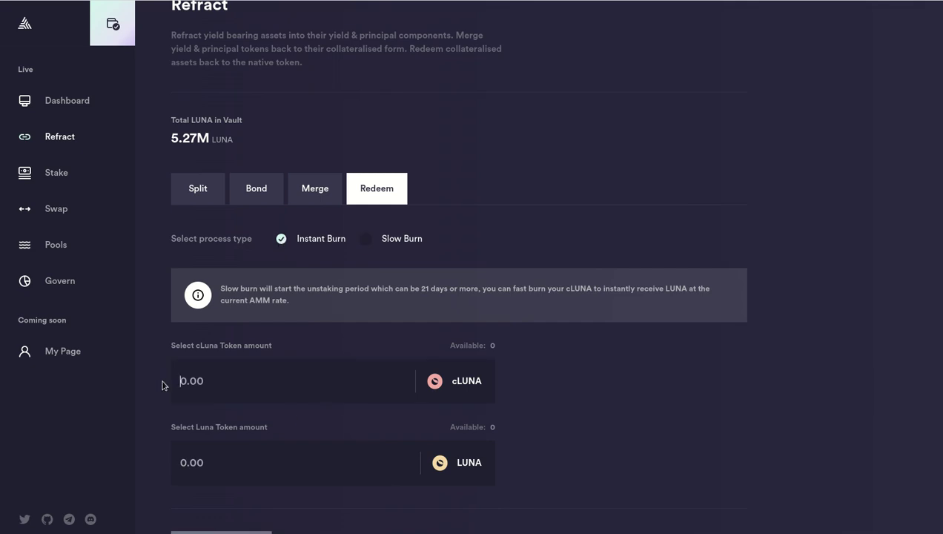
pyautogui.write('10')
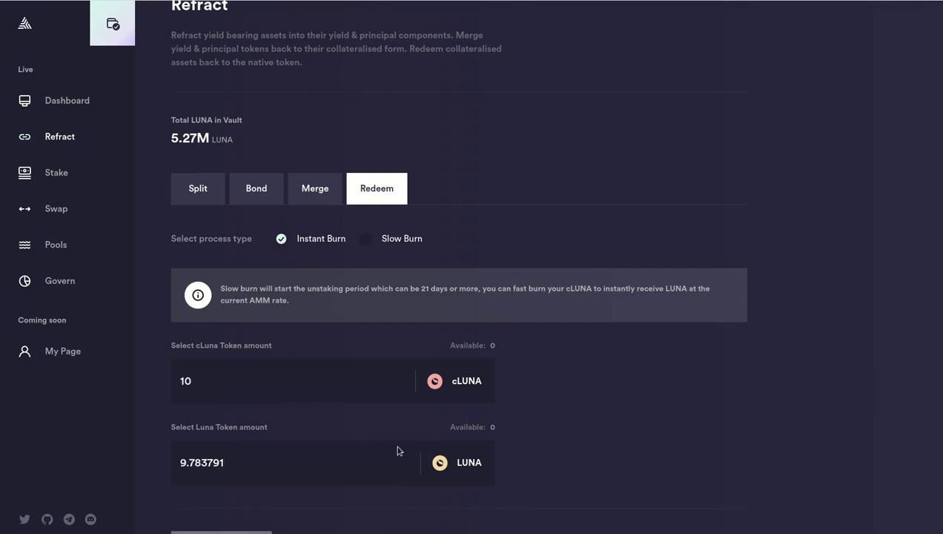
pyautogui.click(365, 238)
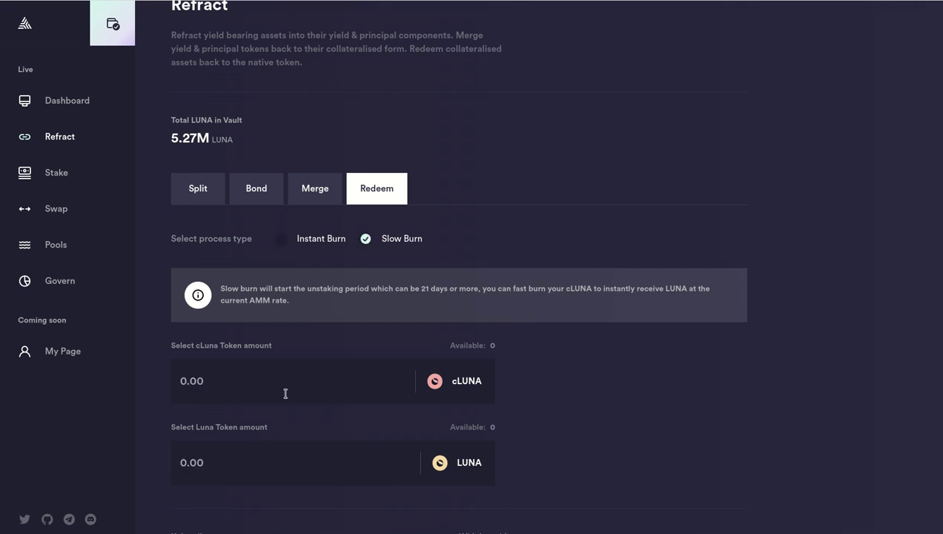
pyautogui.click(172, 381)
pyautogui.write('10')
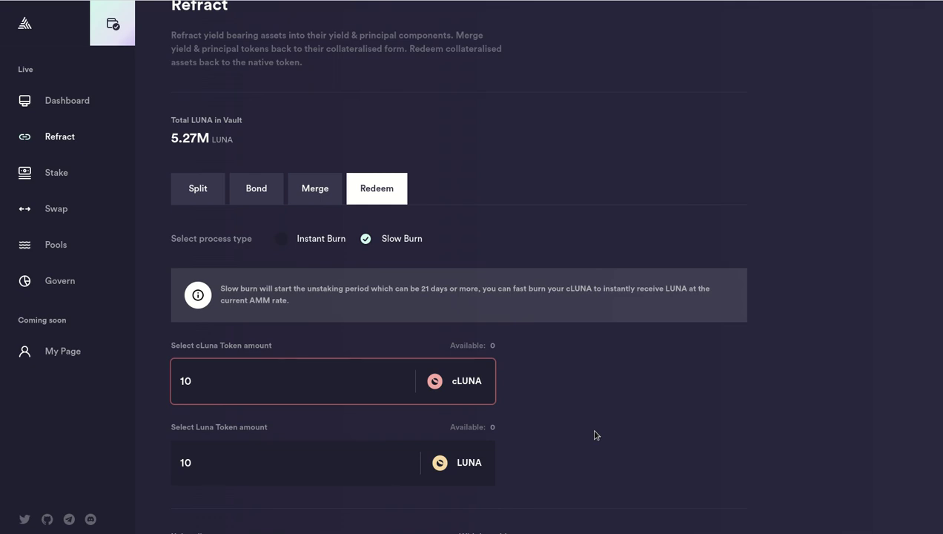
# Review the Split form and the Merge form on the Refract page.
pyautogui.scroll(-2, 595, 436)
pyautogui.scroll(3, 594, 435)
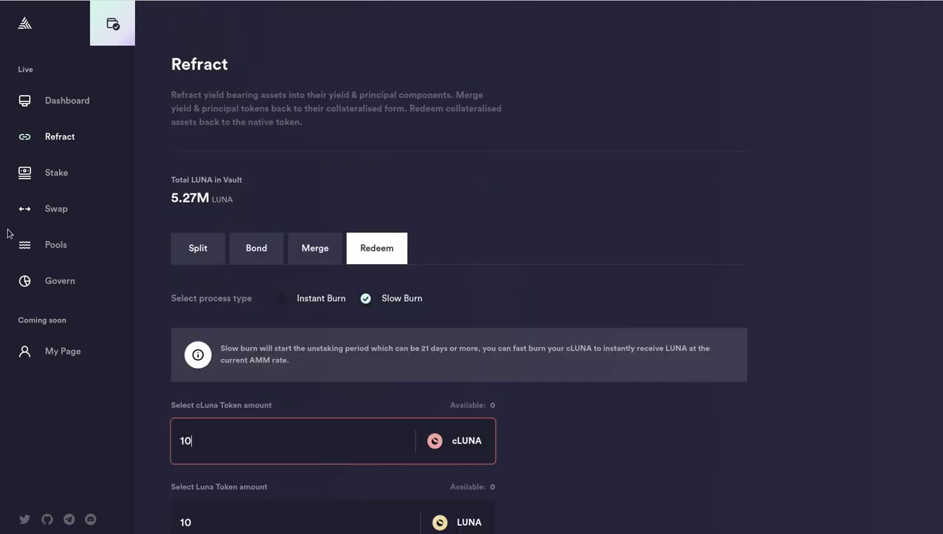
pyautogui.click(201, 245)
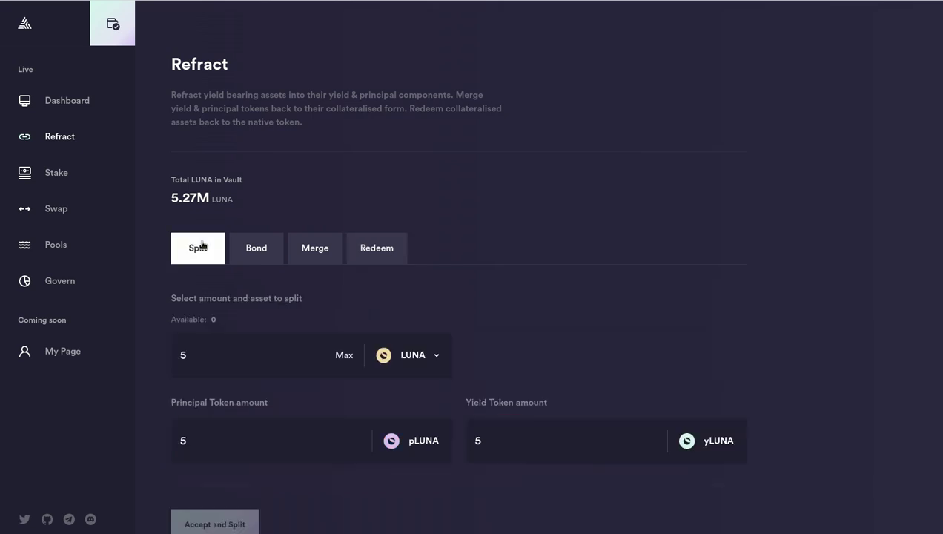
pyautogui.click(316, 250)
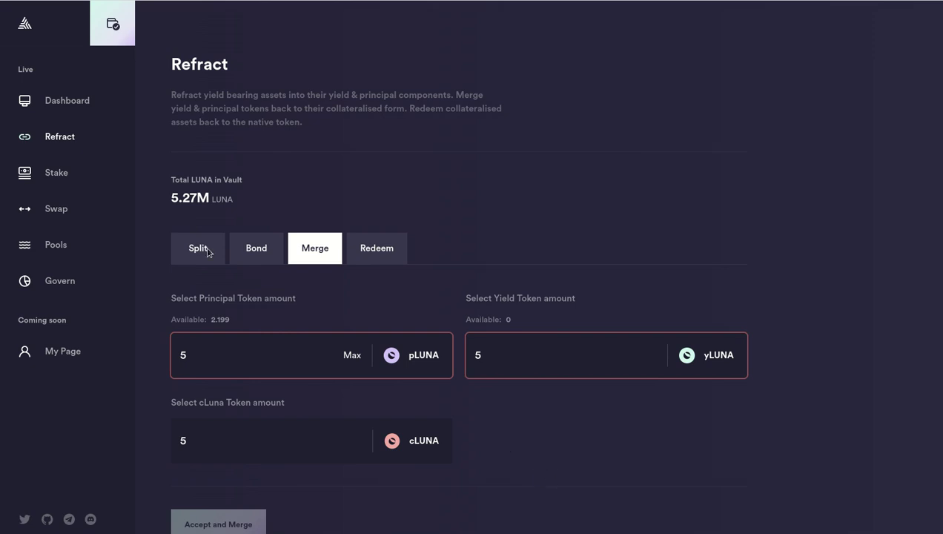
# Open the PRISM Farm staking details and examine the staked yLUNA amount and the Median Boosted APR.
pyautogui.click(56, 174)
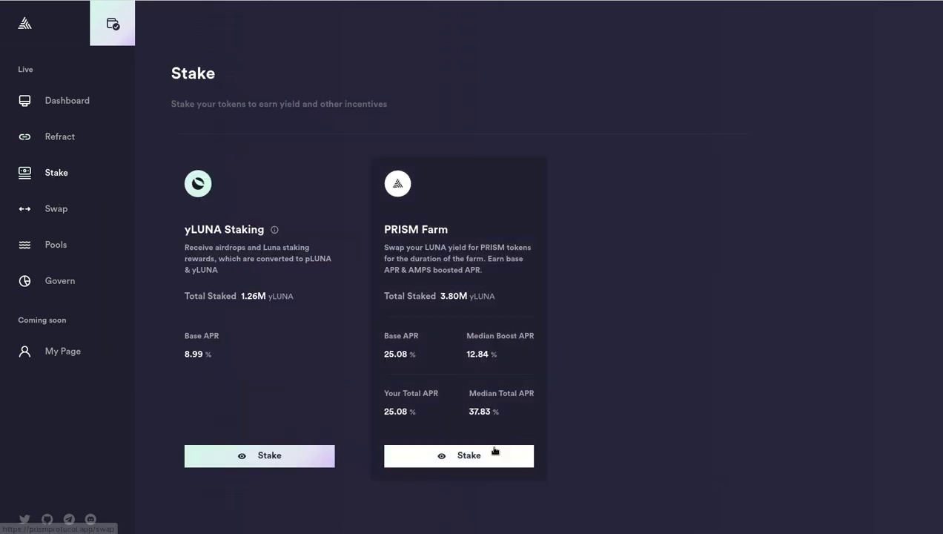
pyautogui.click(472, 459)
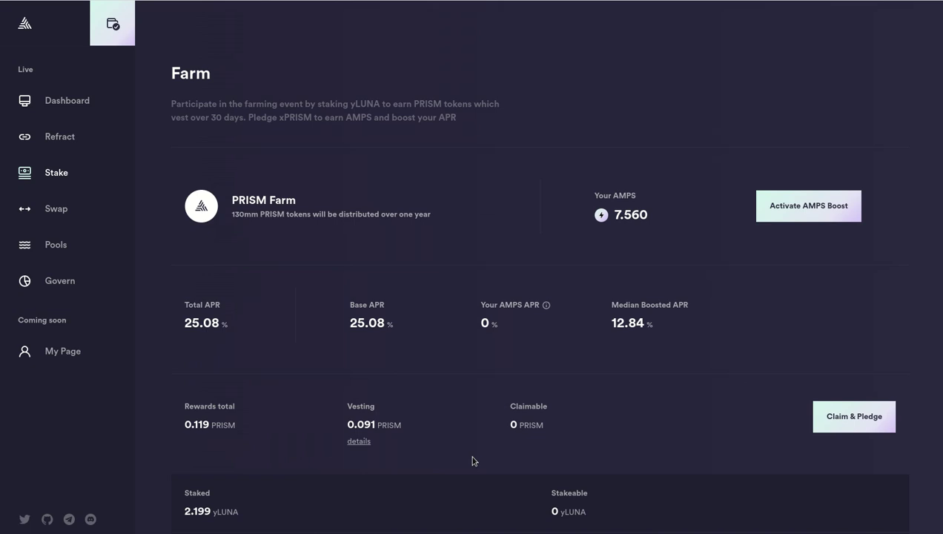
pyautogui.scroll(-3, 519, 479)
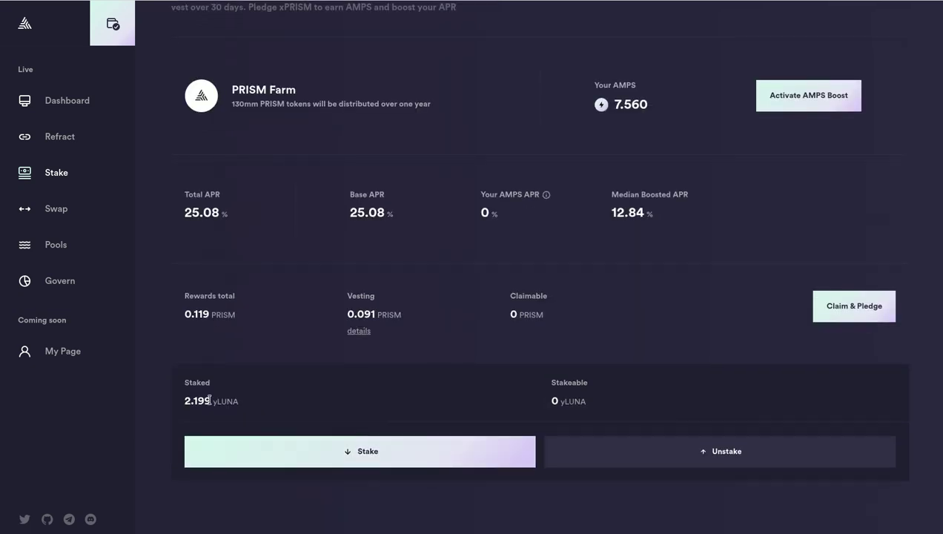
pyautogui.moveTo(211, 401); pyautogui.dragTo(185, 401)
pyautogui.moveTo(613, 212); pyautogui.dragTo(644, 213)
# Open the AMPS boost activation page and examine the AMPS balance and pledged xPRISM details.
pyautogui.click(812, 102)
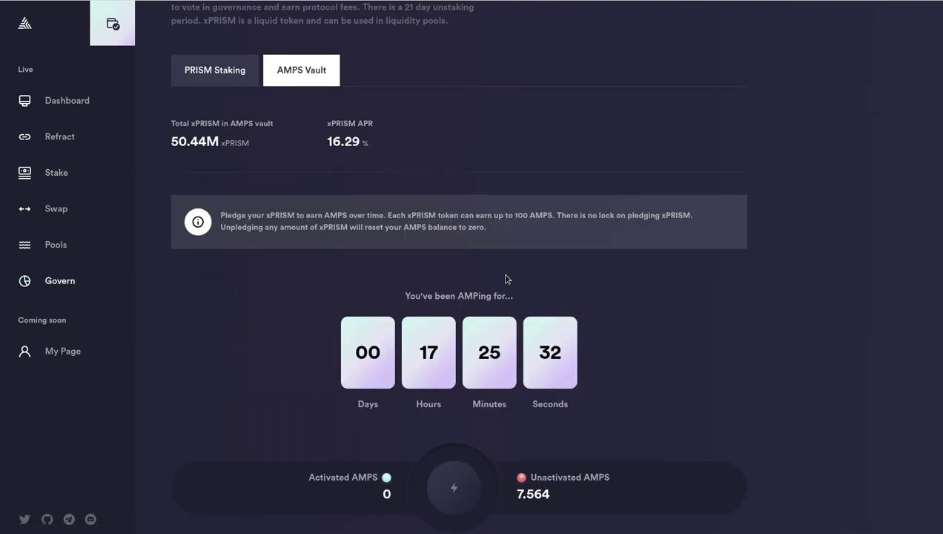
pyautogui.scroll(-3, 483, 267)
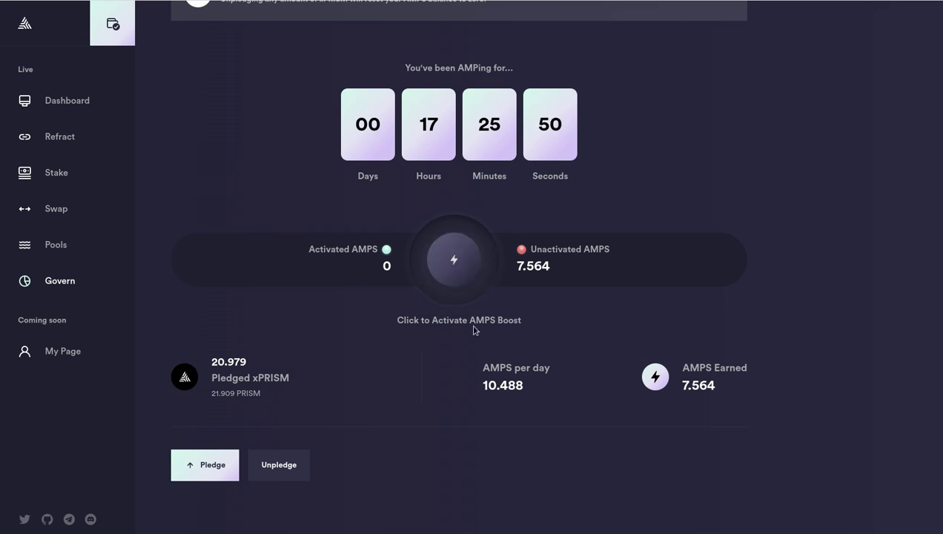
# Highlight the Unactivated AMPS amount and capture a screenshot area covering the AMPing timer, boost activation and pledge details.
pyautogui.moveTo(550, 274); pyautogui.dragTo(516, 268)
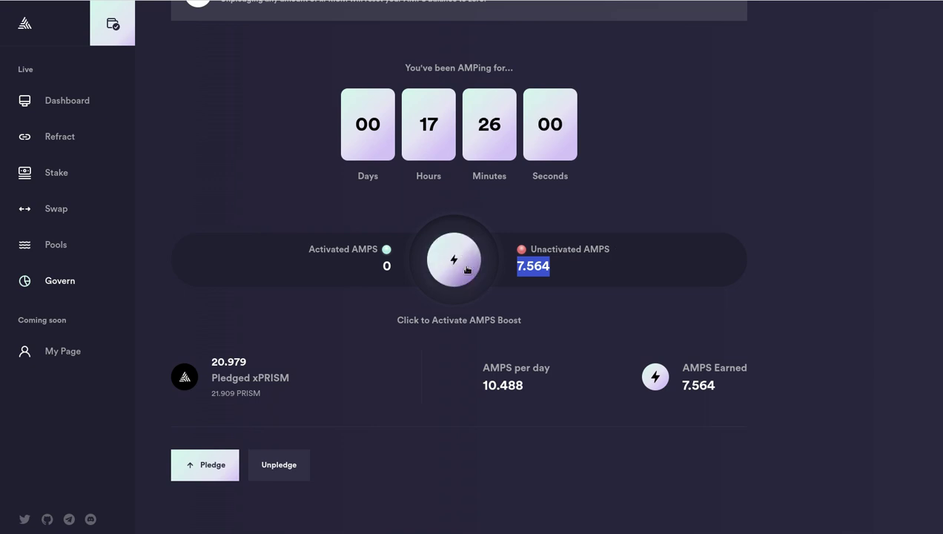
pyautogui.moveTo(436, 524)
pyautogui.rightClick(388, 513)
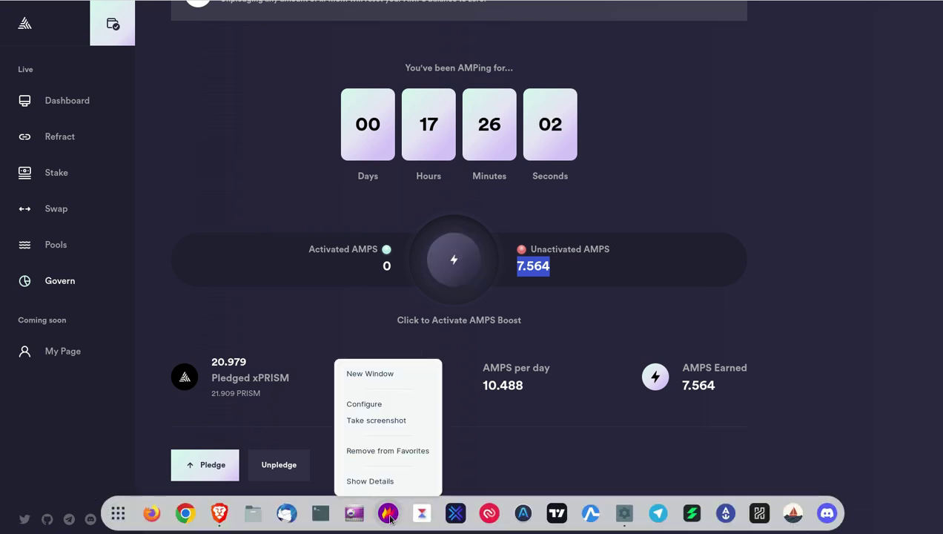
pyautogui.click(378, 420)
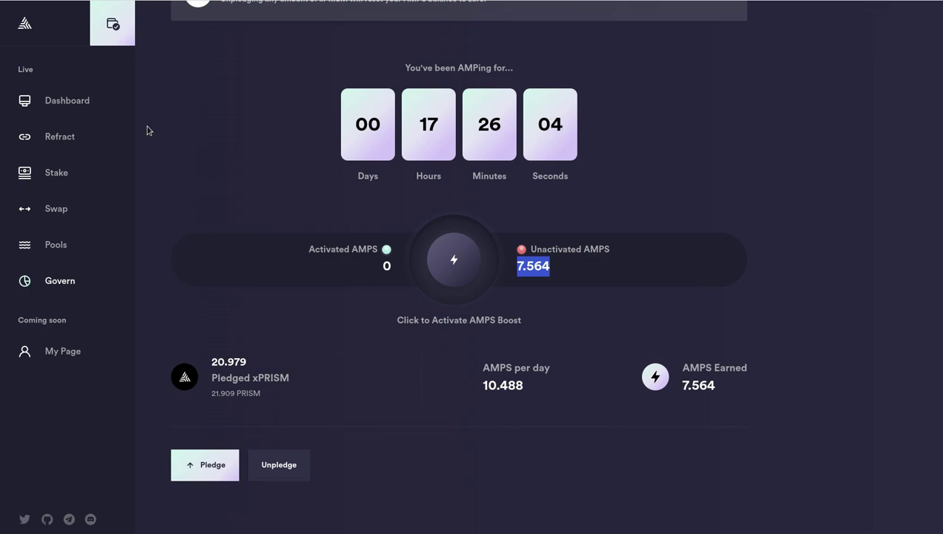
pyautogui.moveTo(145, 43); pyautogui.dragTo(822, 527)
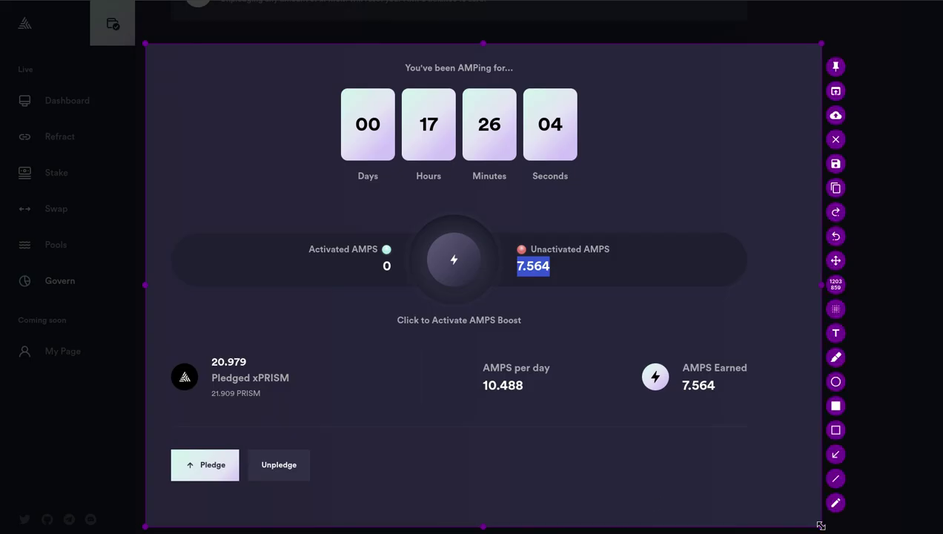
# Draw red arrows on the screenshot pointing to Pledged xPRISM, Unactivated AMPS and the Click to Activate AMPS Boost label.
pyautogui.click(836, 454)
pyautogui.moveTo(314, 333); pyautogui.dragTo(281, 368)
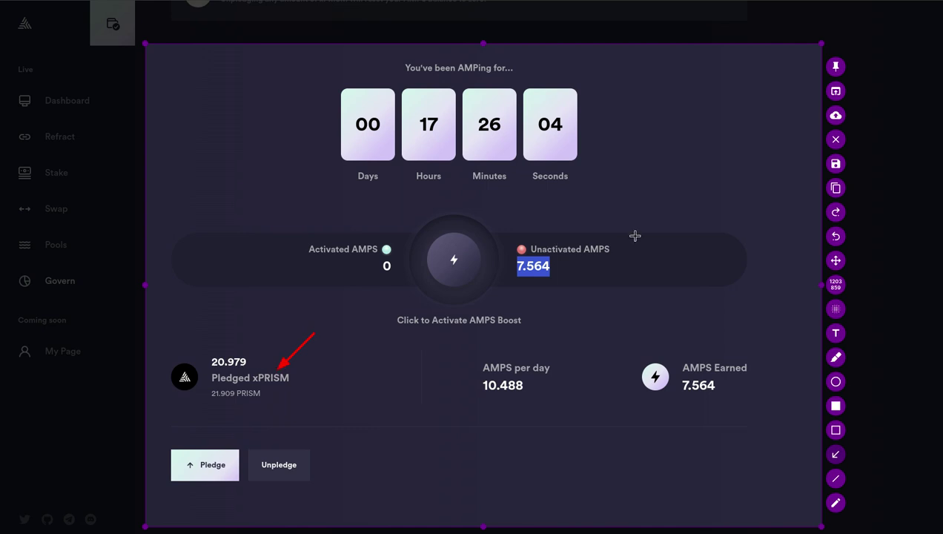
pyautogui.moveTo(634, 171); pyautogui.dragTo(602, 241)
pyautogui.moveTo(448, 368); pyautogui.dragTo(495, 328)
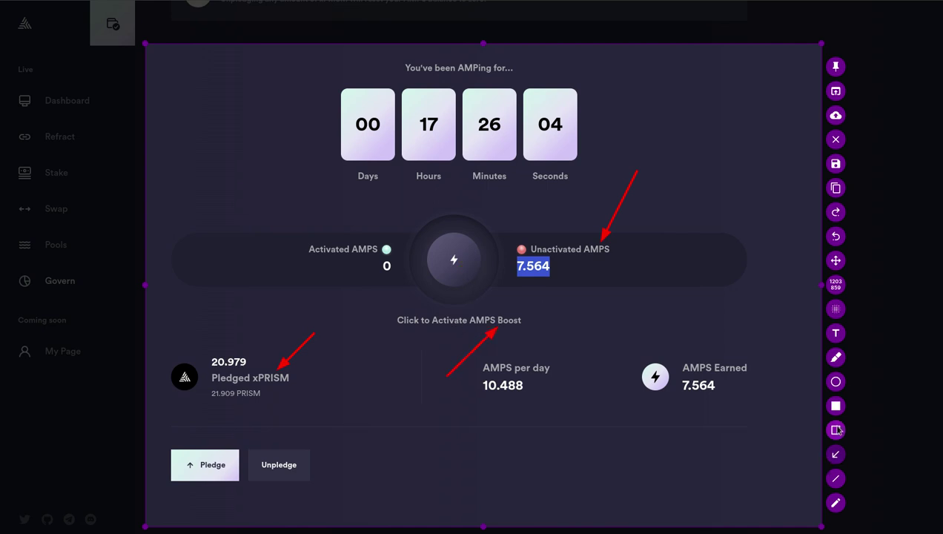
# Circle the lightning activation control on the screenshot and exit the capture without saving.
pyautogui.click(836, 381)
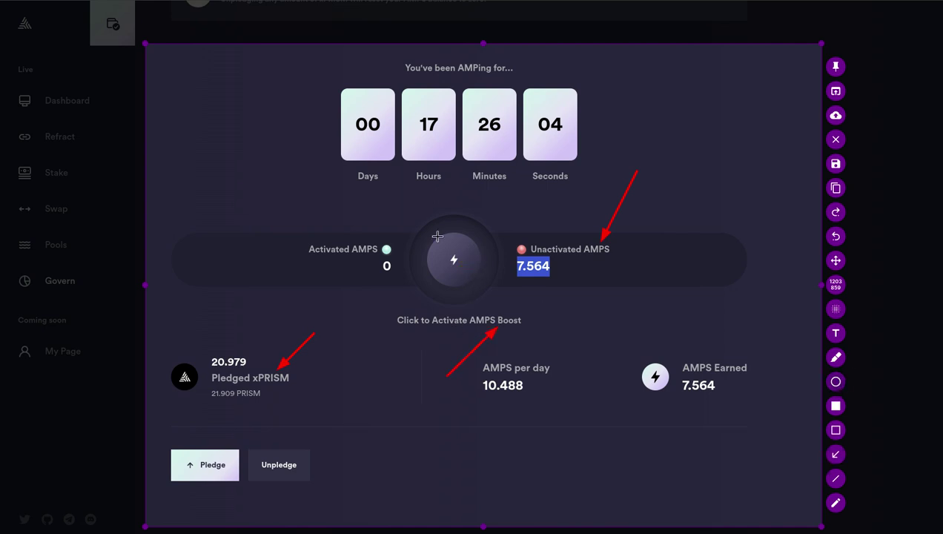
pyautogui.moveTo(423, 235); pyautogui.dragTo(483, 287)
pyautogui.press('Escape')
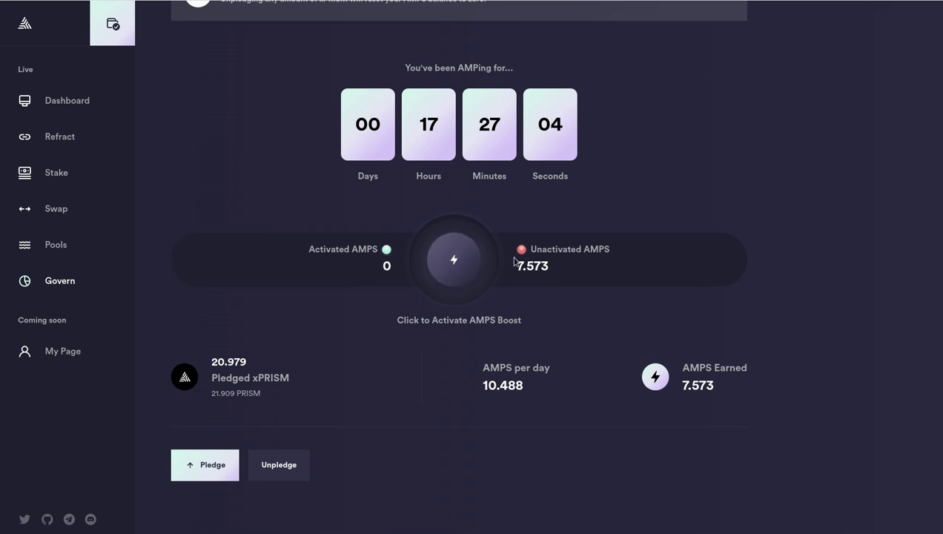
# Activate the AMPS boost for the unactivated AMPS in the AMPS Vault.
pyautogui.click(455, 261)
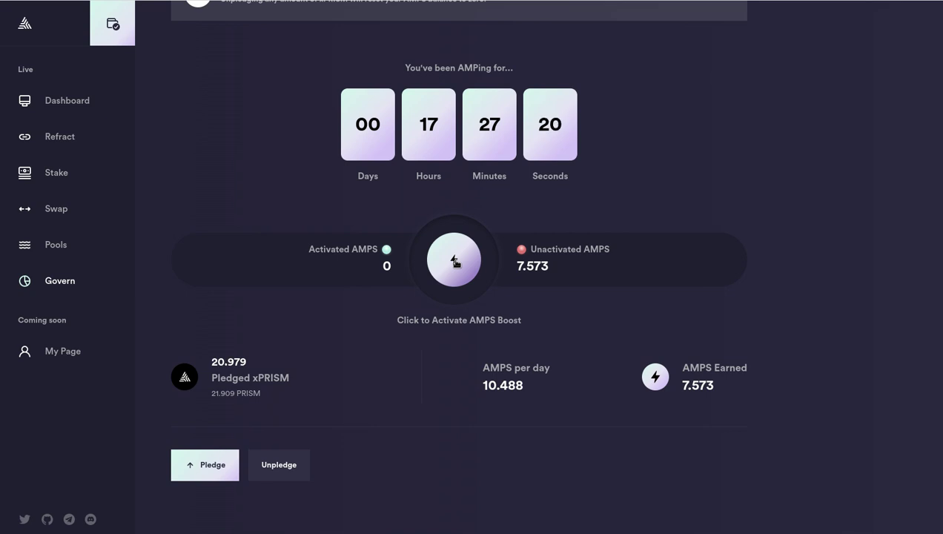
pyautogui.click(454, 261)
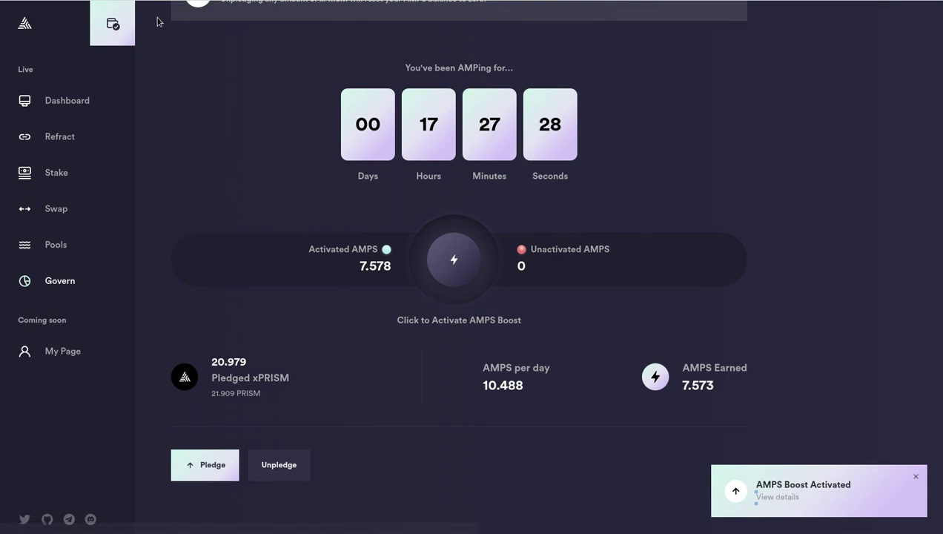
pyautogui.click(757, 497)
# Review the xPRISM figures, staking balances and APR chart in the PRISM Staking section of the Govern page.
pyautogui.scroll(3, 490, 386)
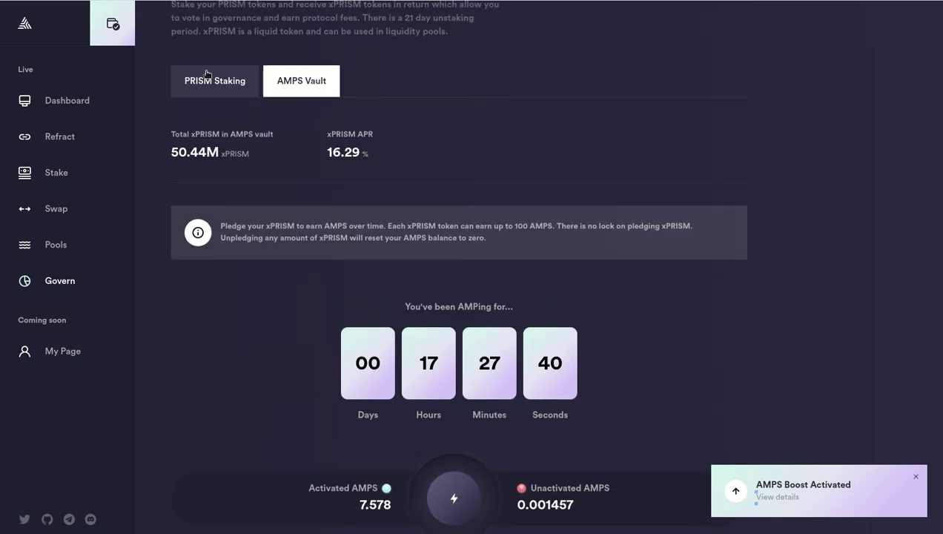
pyautogui.click(212, 86)
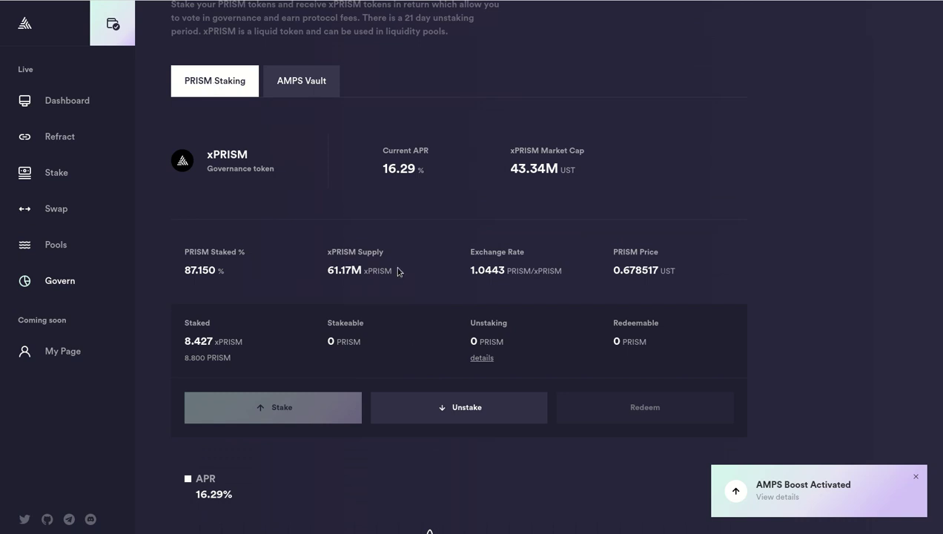
pyautogui.scroll(-1, 427, 346)
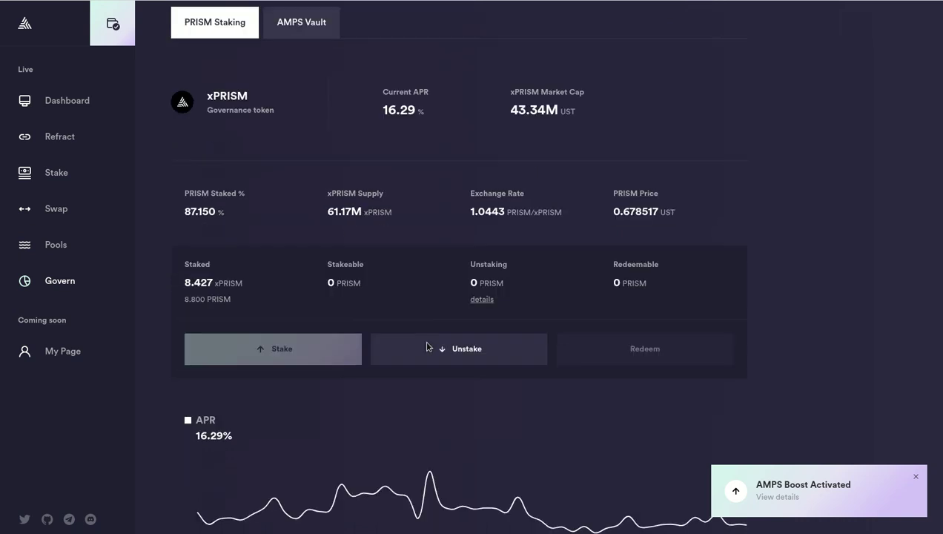
pyautogui.scroll(-2, 406, 318)
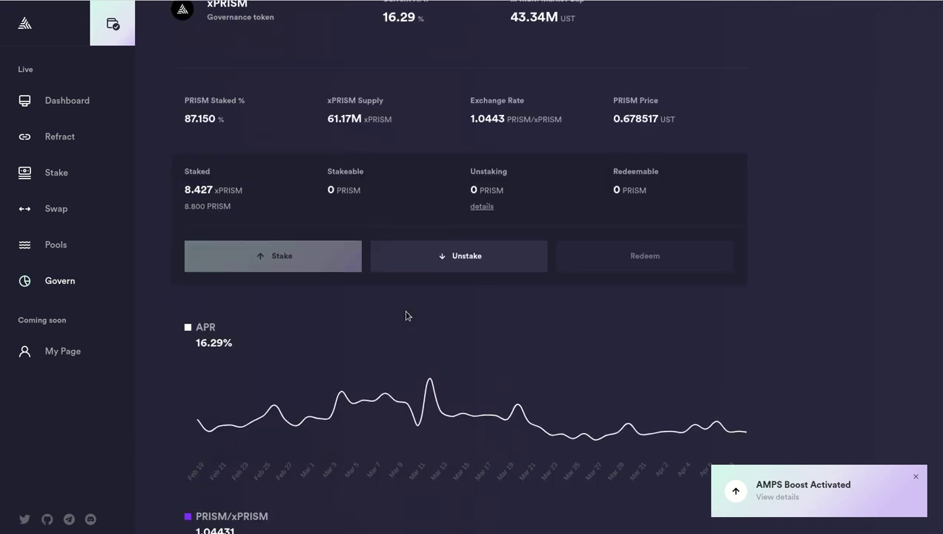
pyautogui.scroll(2, 407, 318)
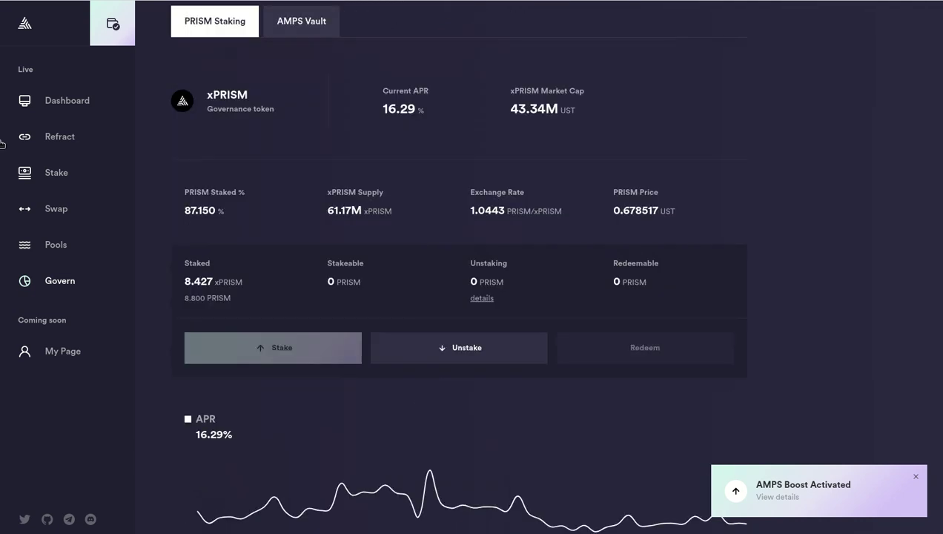
# Open the PRISM Farm staking details and examine Your AMPS APR, the Base APR and the Total APR.
pyautogui.click(64, 176)
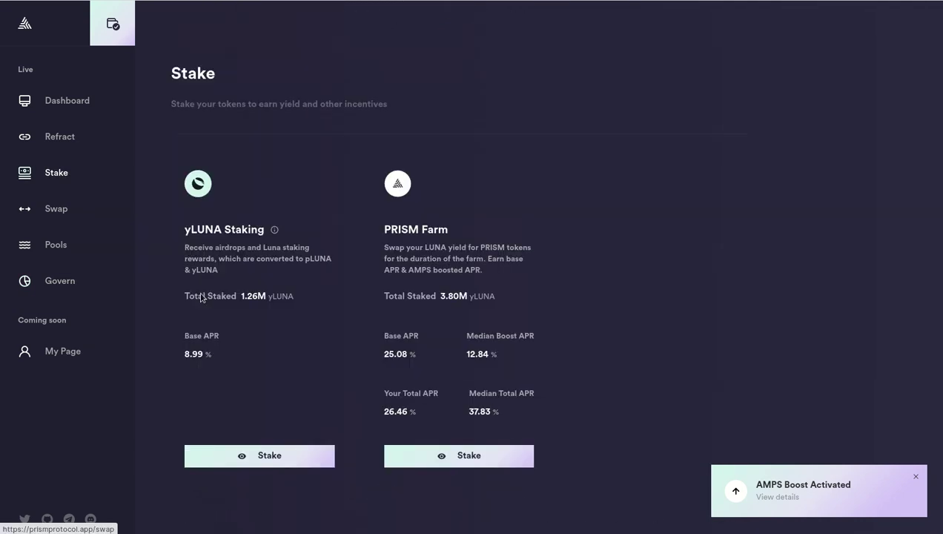
pyautogui.click(480, 457)
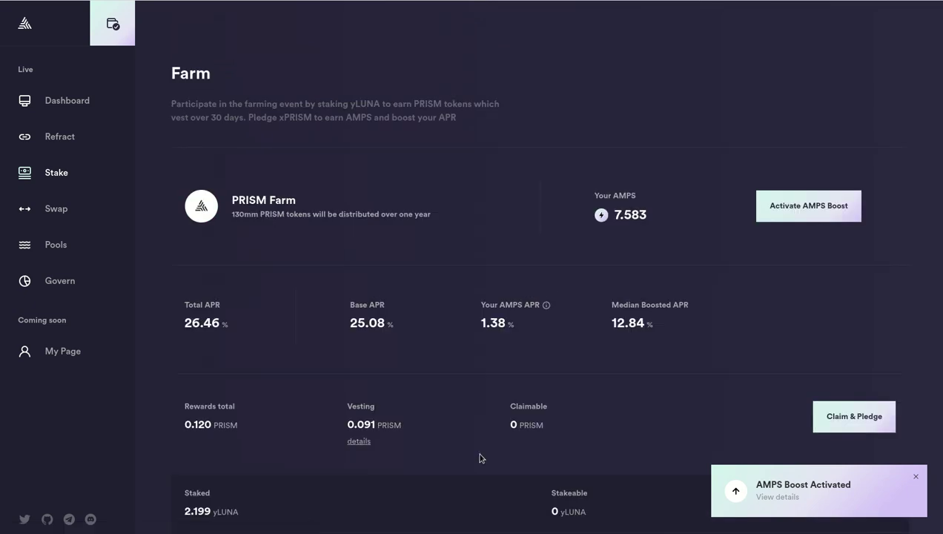
pyautogui.moveTo(525, 327); pyautogui.dragTo(480, 323)
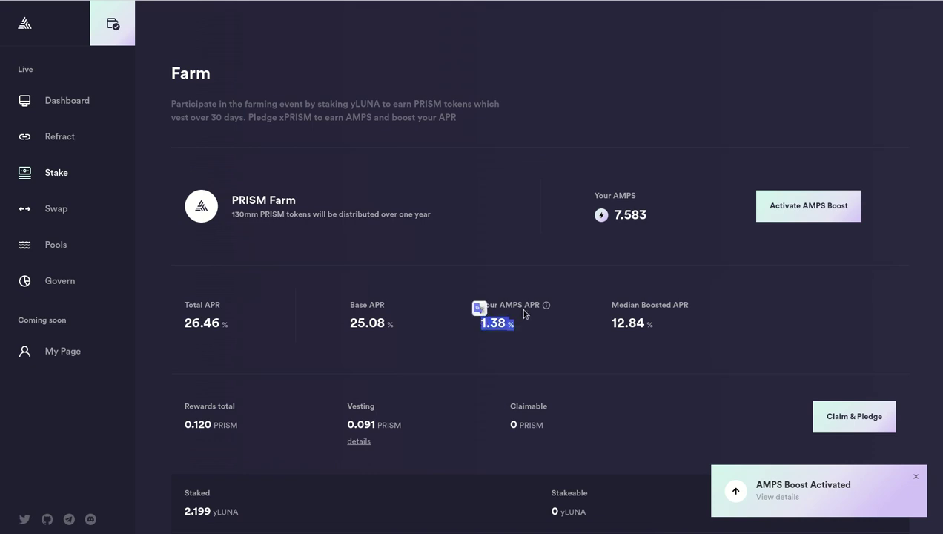
pyautogui.click(535, 344)
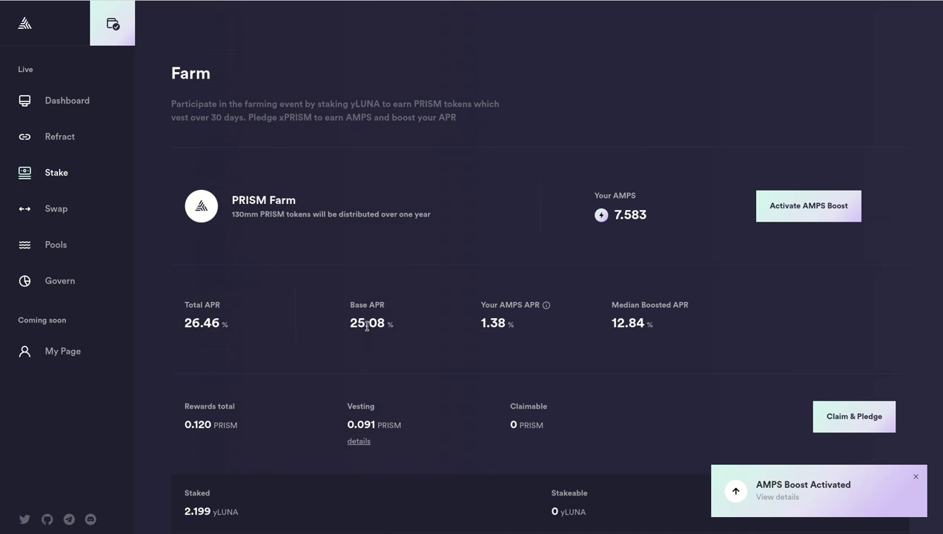
pyautogui.moveTo(350, 326); pyautogui.dragTo(386, 323)
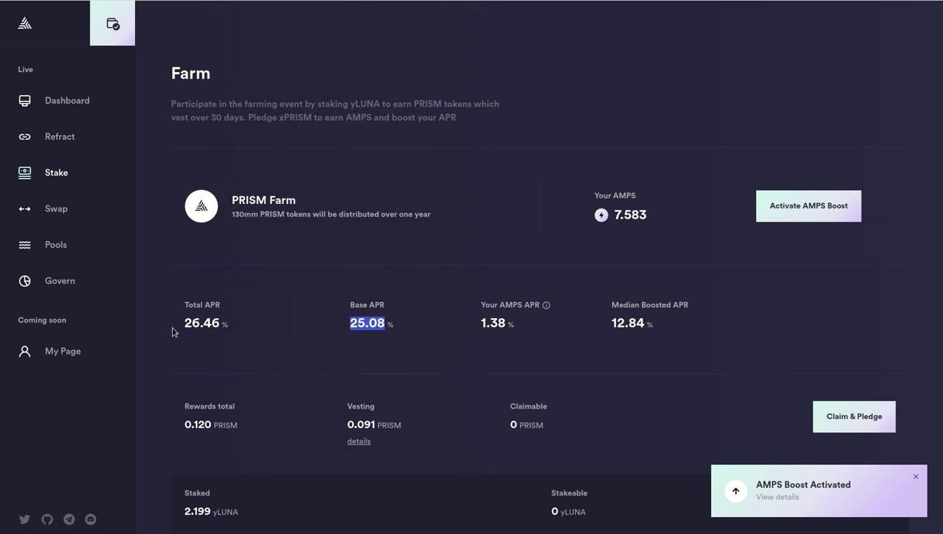
pyautogui.moveTo(173, 331); pyautogui.dragTo(236, 330)
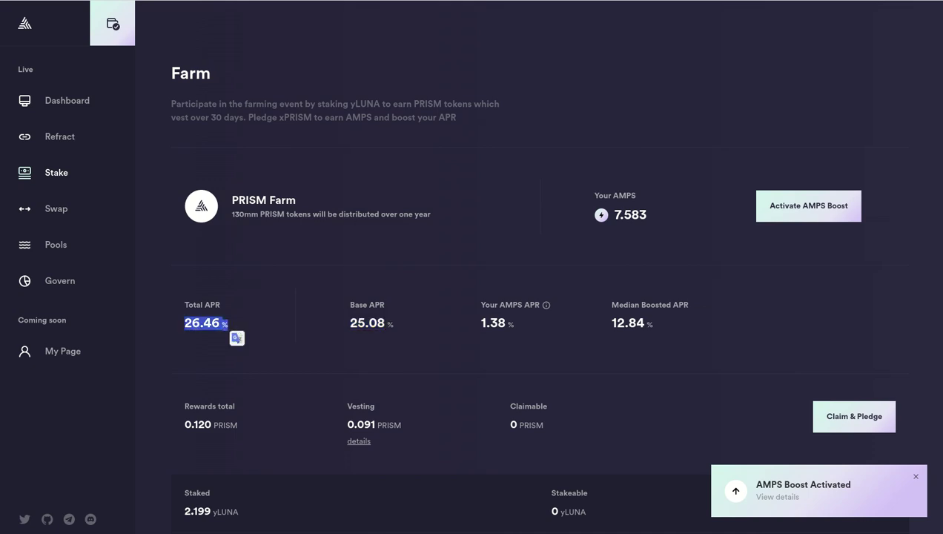
# Capture a screenshot area of the Farm page and circle the Base APR, Your AMPS APR and Total APR in red.
pyautogui.rightClick(387, 513)
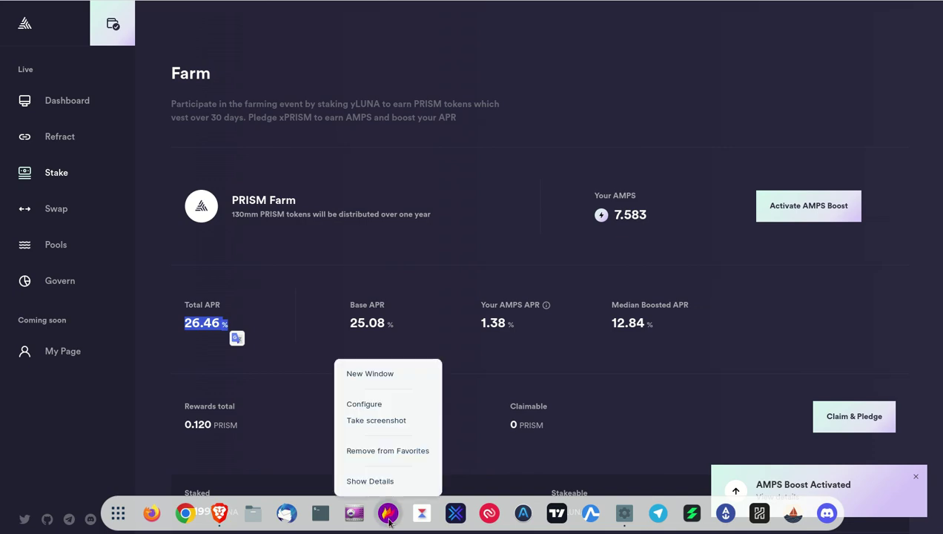
pyautogui.click(389, 416)
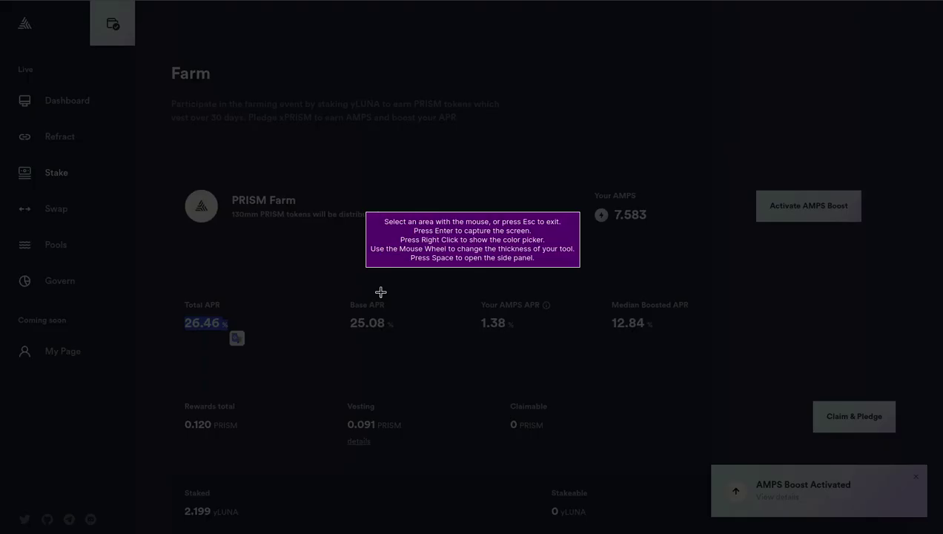
pyautogui.moveTo(135, 57); pyautogui.dragTo(935, 526)
pyautogui.click(632, 43)
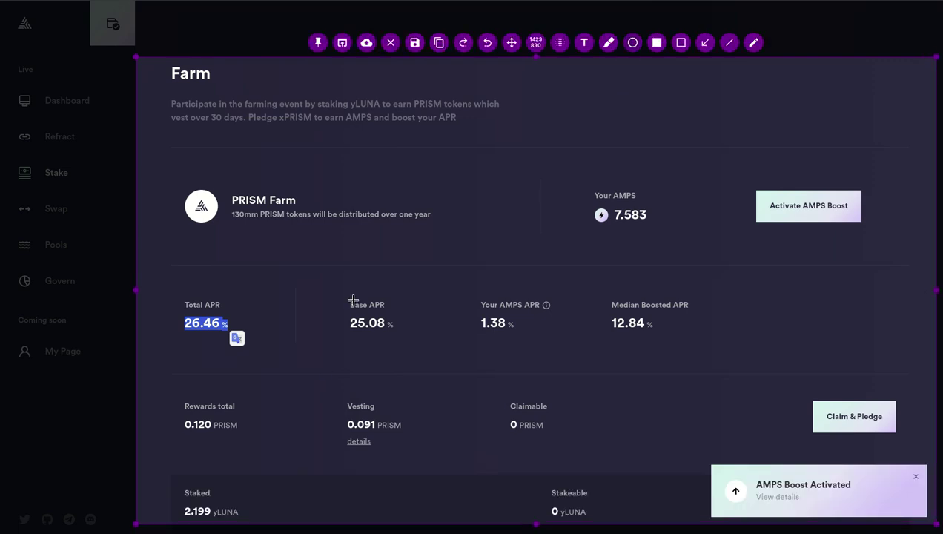
pyautogui.moveTo(337, 290); pyautogui.dragTo(399, 343)
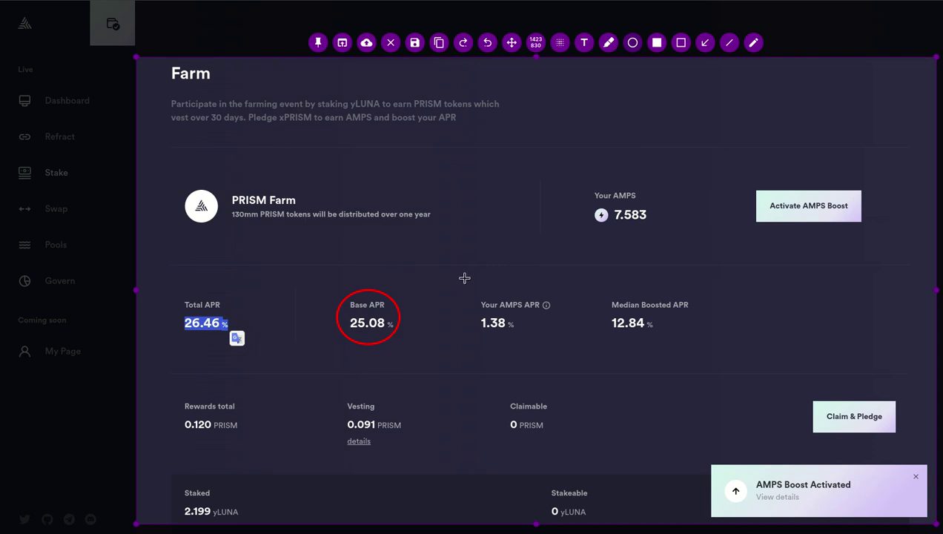
pyautogui.moveTo(464, 278); pyautogui.dragTo(554, 346)
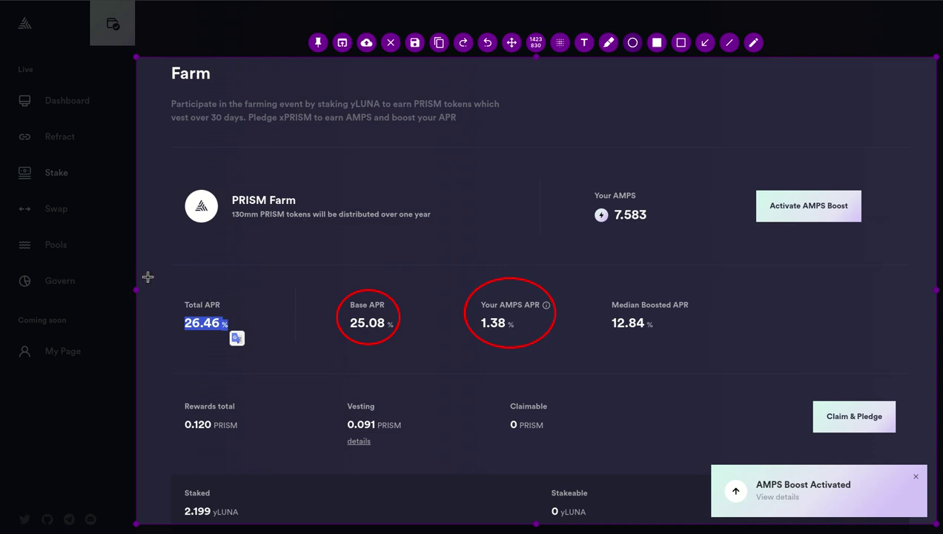
pyautogui.moveTo(149, 278)
pyautogui.mouseDown()
pyautogui.moveTo(187, 358)
pyautogui.moveTo(269, 366)
pyautogui.mouseUp()
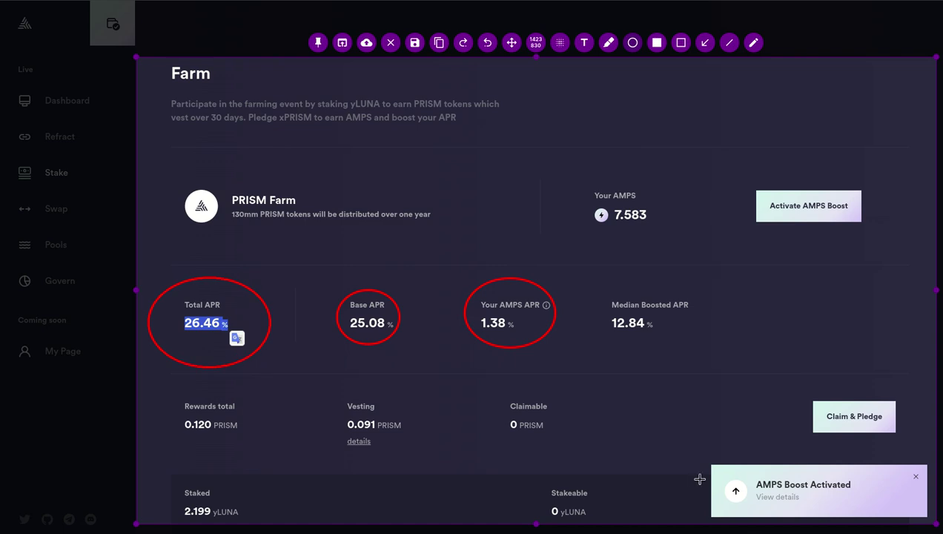
# Draw arrows to the Total APR and the Median Boosted APR on the screenshot, and exit the capture without saving.
pyautogui.click(705, 43)
pyautogui.moveTo(340, 230); pyautogui.dragTo(265, 298)
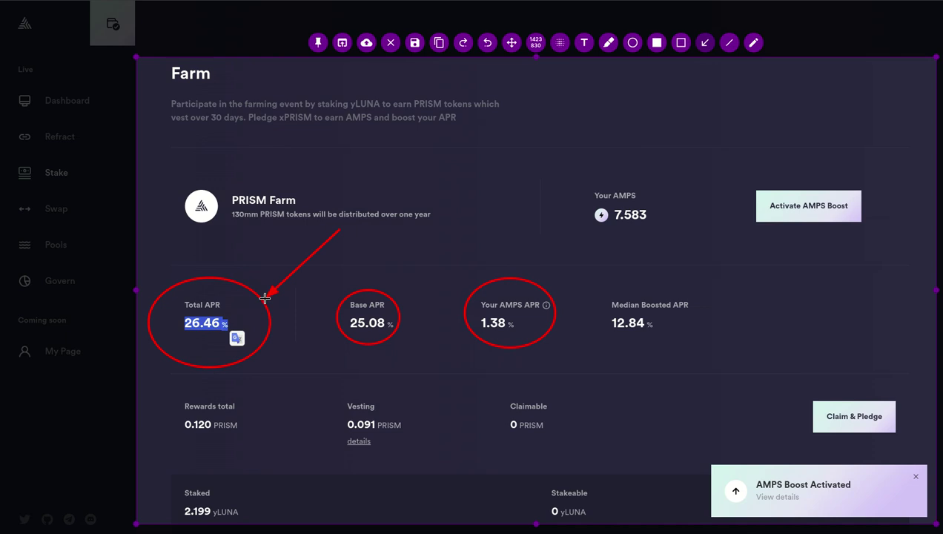
pyautogui.moveTo(264, 298); pyautogui.dragTo(265, 298)
pyautogui.moveTo(633, 353)
pyautogui.mouseDown()
pyautogui.moveTo(639, 363)
pyautogui.moveTo(634, 335)
pyautogui.mouseUp()
pyautogui.press('Escape')
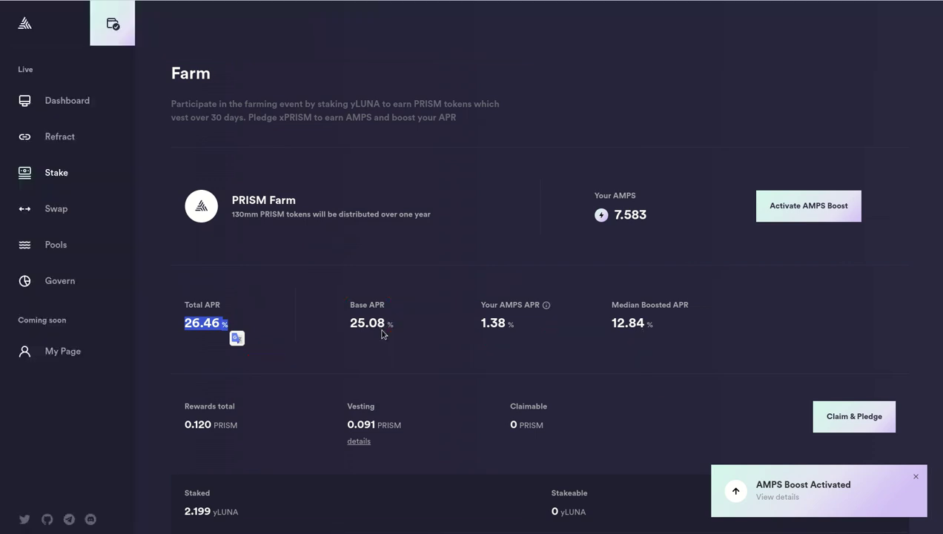
# Switch to the calculator, add the 25,08 Base APR and the 12,84 Median Boosted APR, and close it.
pyautogui.press('XF86Calculator')
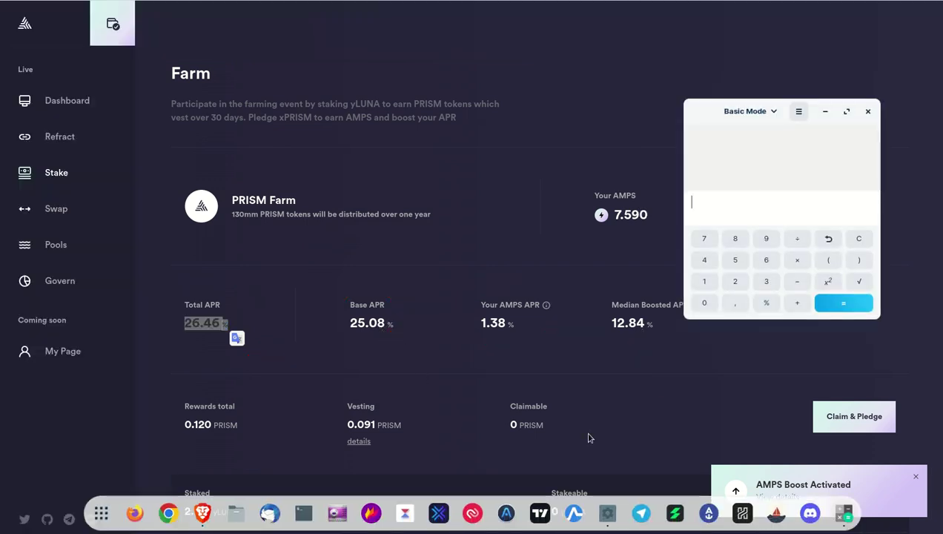
pyautogui.write('25,08')
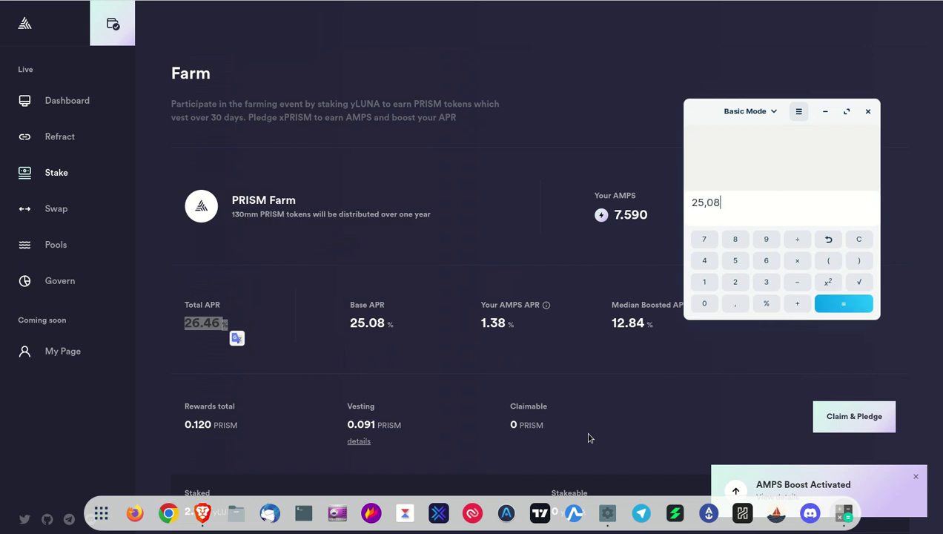
pyautogui.write('+12,84')
pyautogui.press('Return')
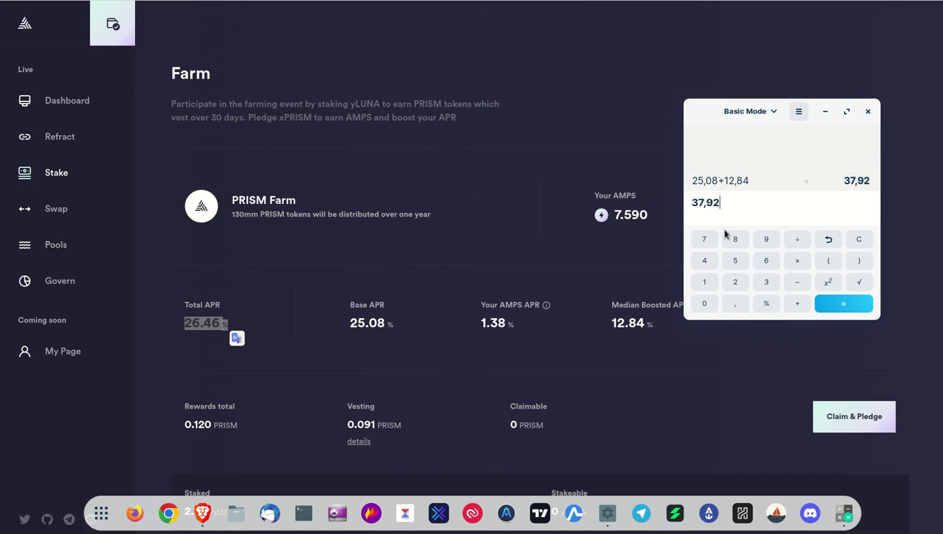
pyautogui.moveTo(734, 206); pyautogui.dragTo(685, 202)
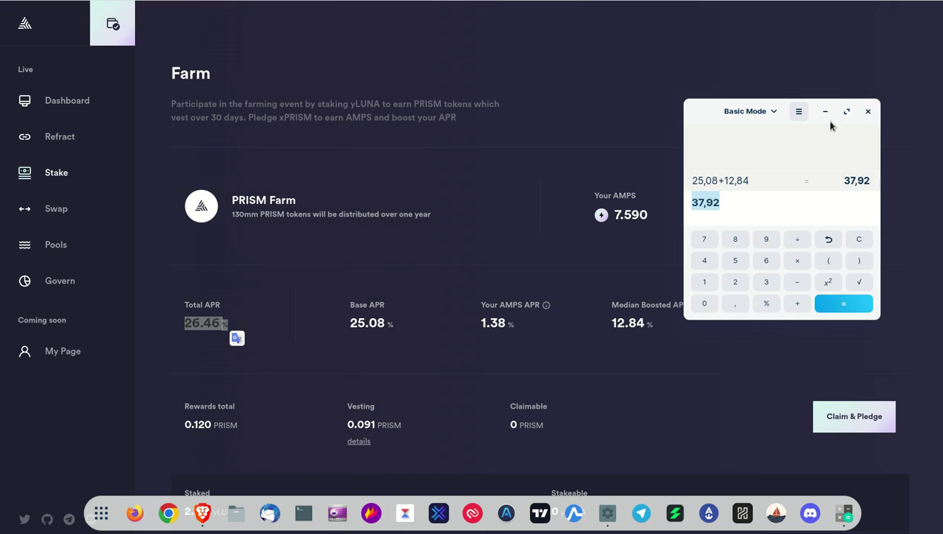
pyautogui.click(867, 111)
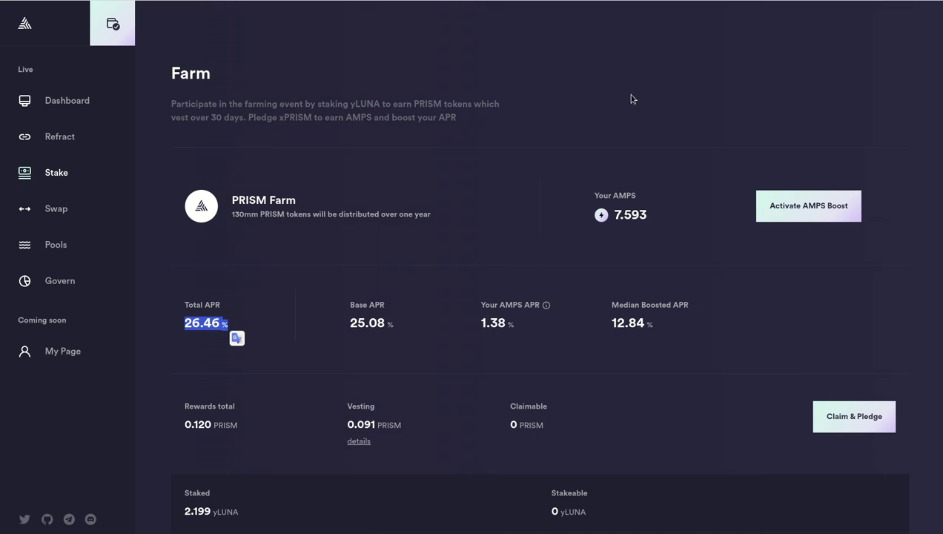
# Open the Govern page and examine the xPRISM staking figures, the staked xPRISM amount, and the APR and PRISM/xPRISM charts.
pyautogui.click(58, 281)
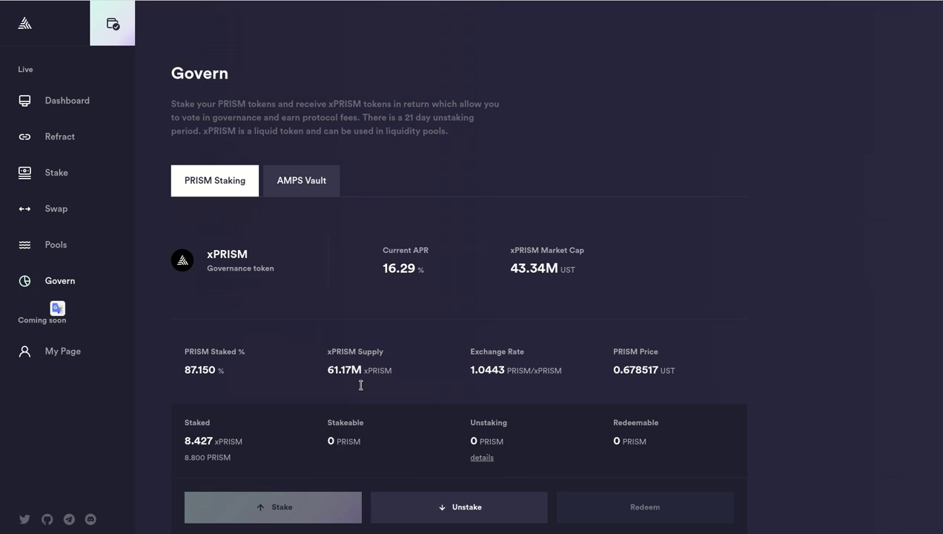
pyautogui.scroll(-2, 448, 435)
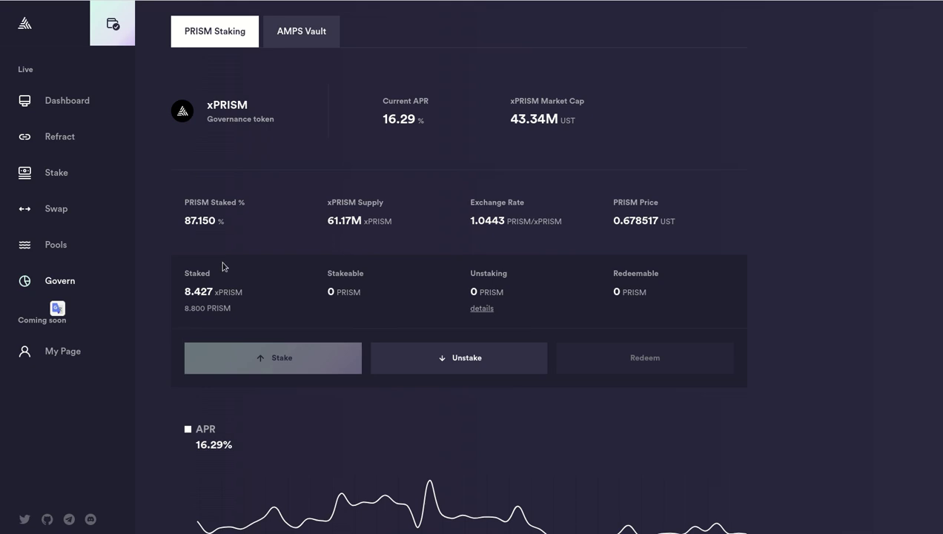
pyautogui.moveTo(247, 294); pyautogui.dragTo(214, 292)
pyautogui.scroll(-4, 760, 361)
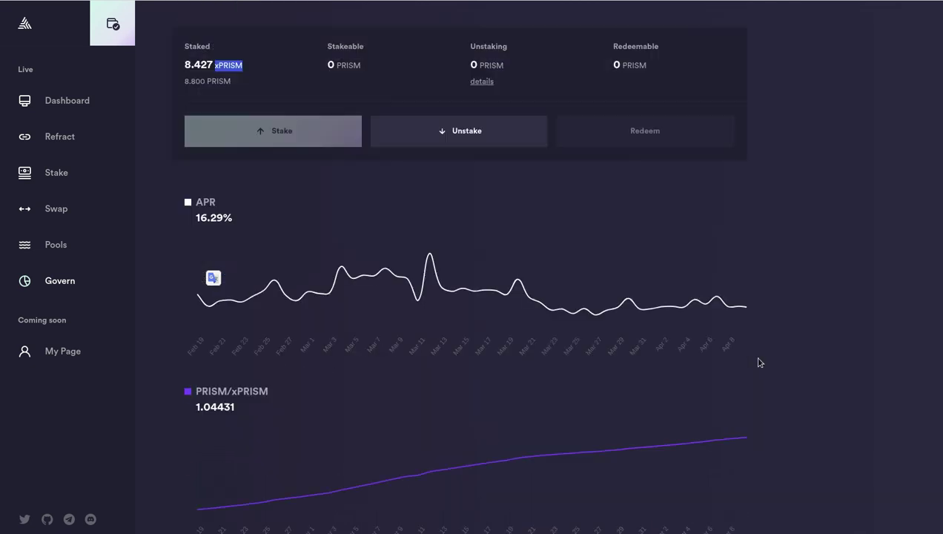
pyautogui.scroll(6, 759, 362)
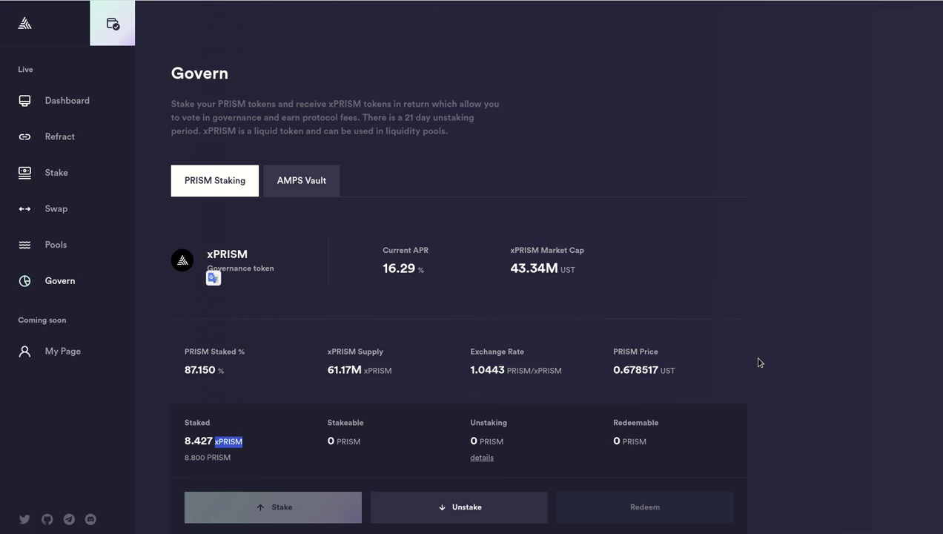
pyautogui.scroll(-1, 599, 314)
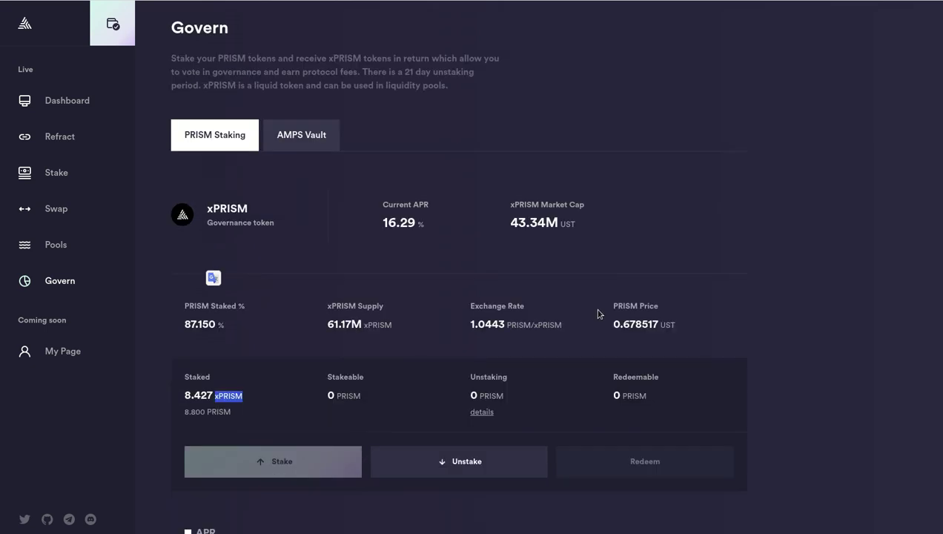
pyautogui.scroll(-1, 599, 313)
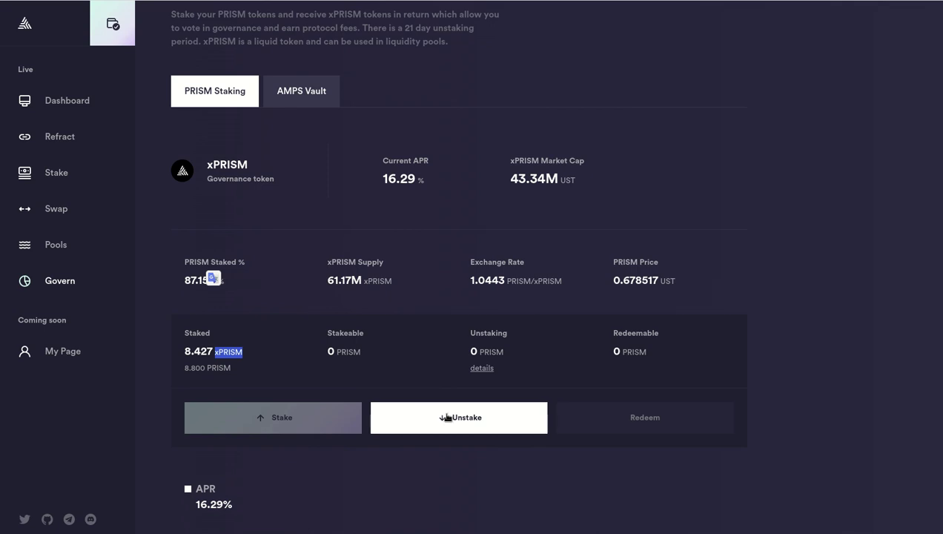
pyautogui.click(705, 193)
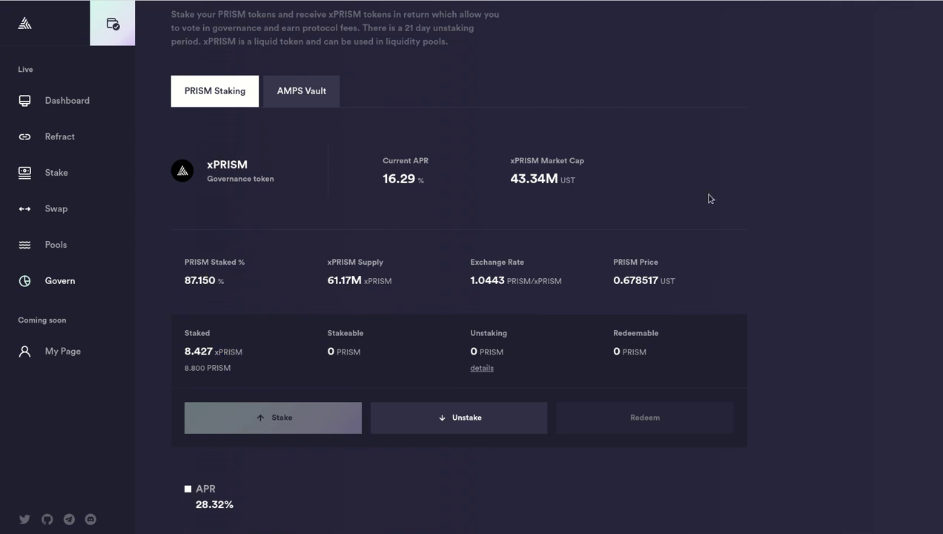
# Open the Stake page and highlight the Median Total APR of the PRISM Farm.
pyautogui.click(65, 176)
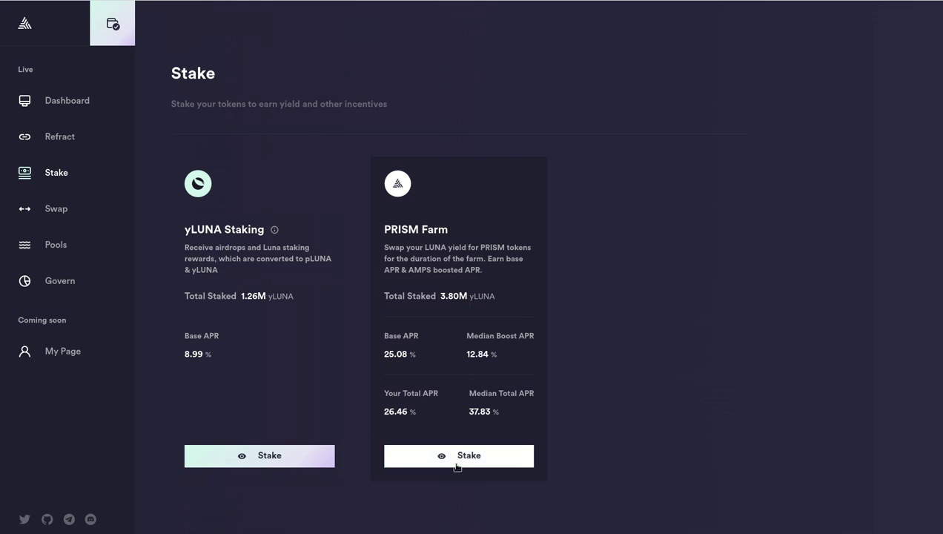
pyautogui.moveTo(507, 415); pyautogui.dragTo(457, 415)
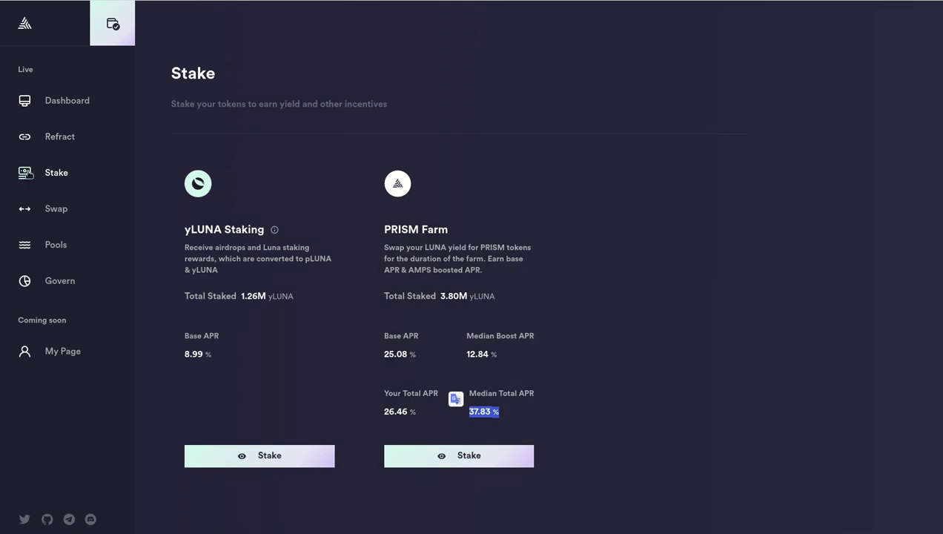
# Open the Redeem form on the Refract page and view its Slow Burn process type.
pyautogui.click(57, 136)
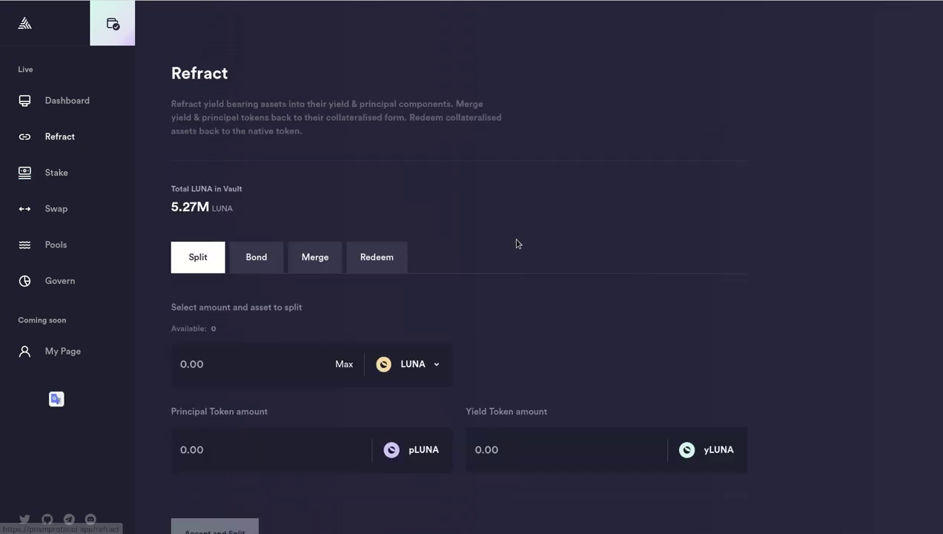
pyautogui.scroll(-1, 407, 252)
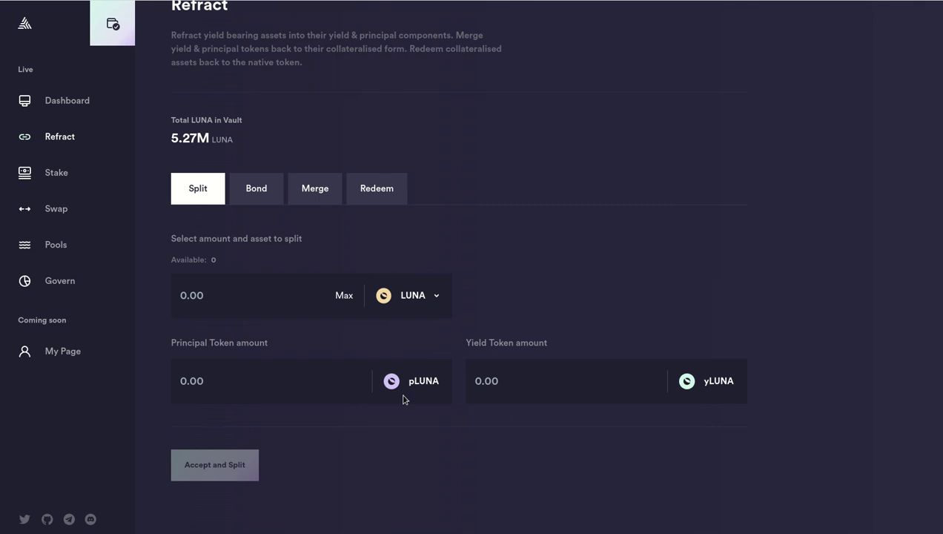
pyautogui.click(388, 192)
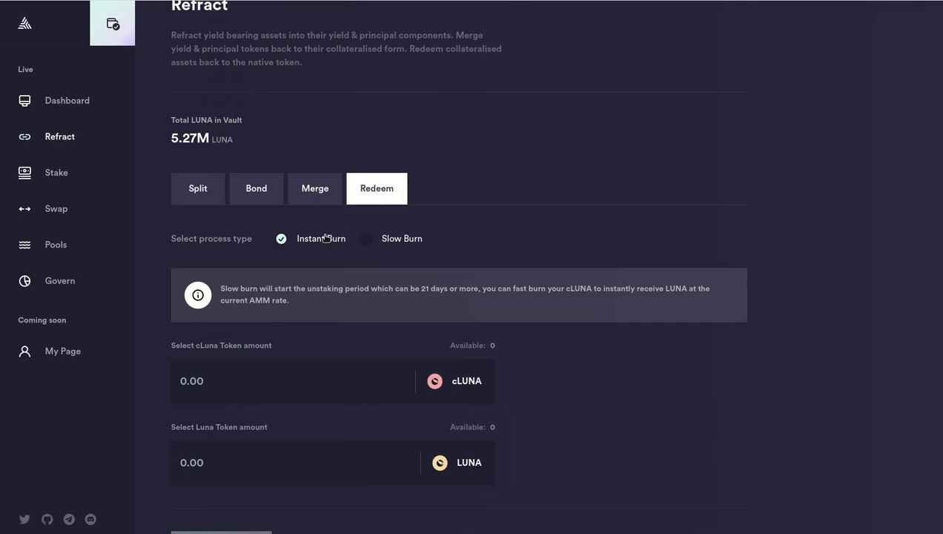
pyautogui.click(366, 240)
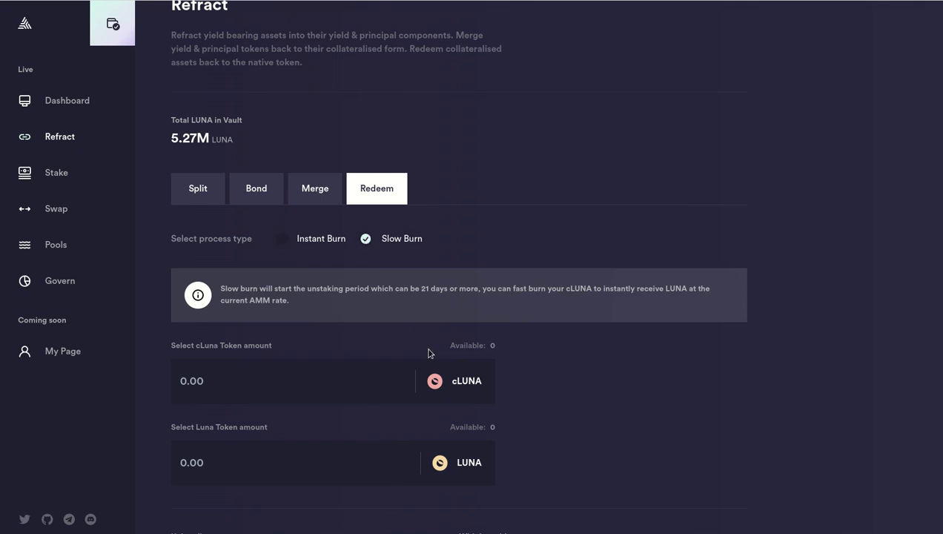
pyautogui.scroll(-1, 291, 393)
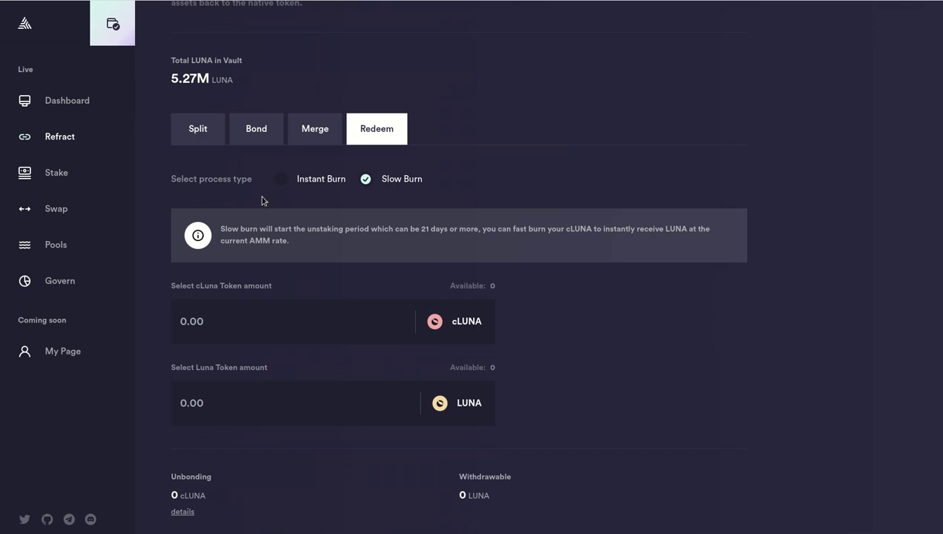
# Select Instant Burn as the redeem process type and enter 1 as the cLUNA token amount.
pyautogui.click(281, 180)
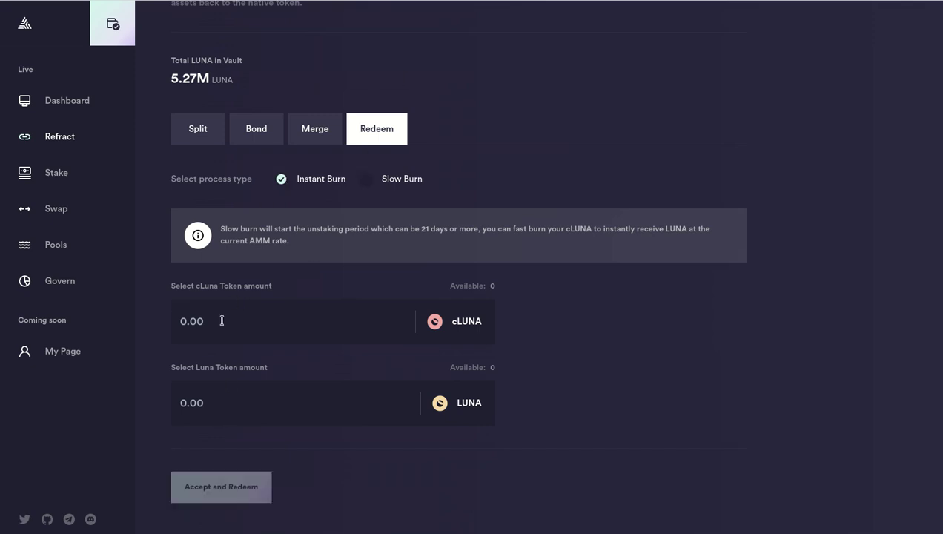
pyautogui.click(222, 321)
pyautogui.write('1')
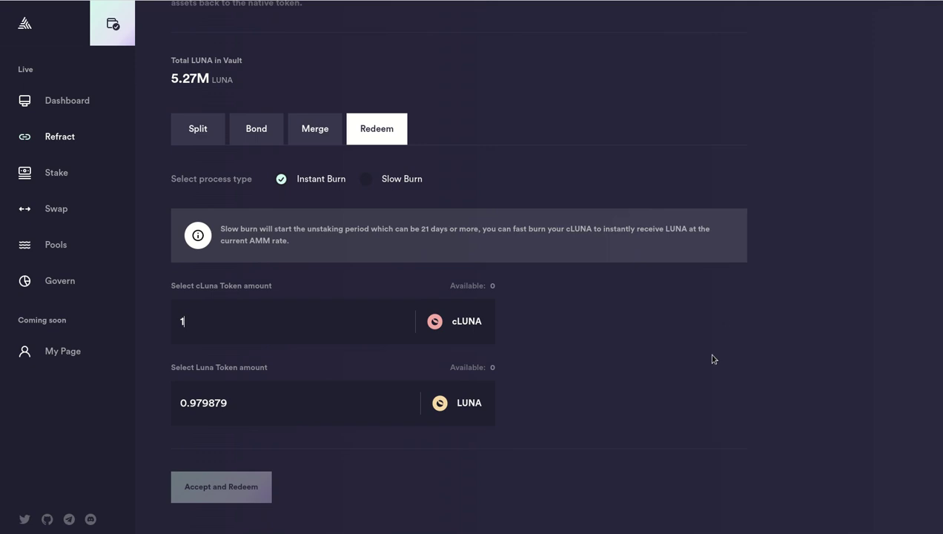
# Leave the Redeem form without submitting it and open the protocol Dashboard.
pyautogui.scroll(3, 713, 359)
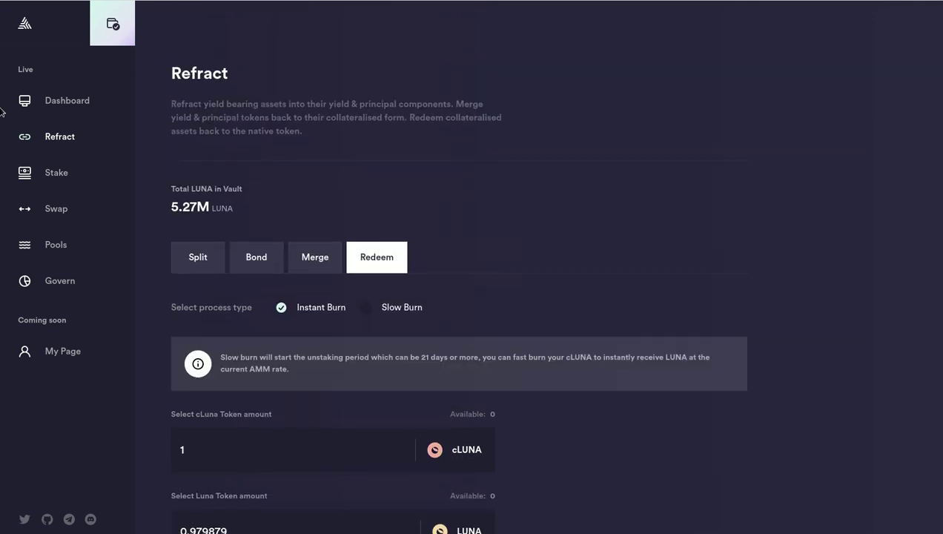
pyautogui.click(55, 103)
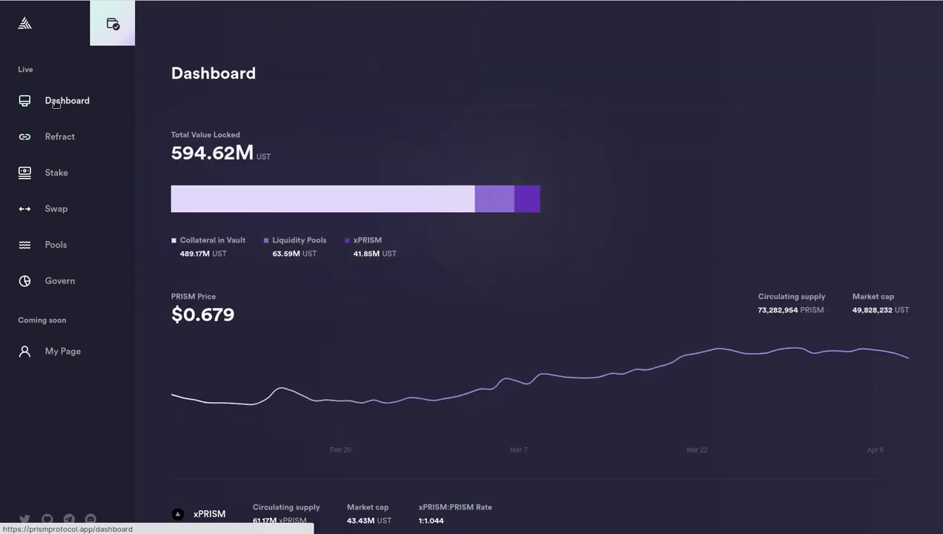